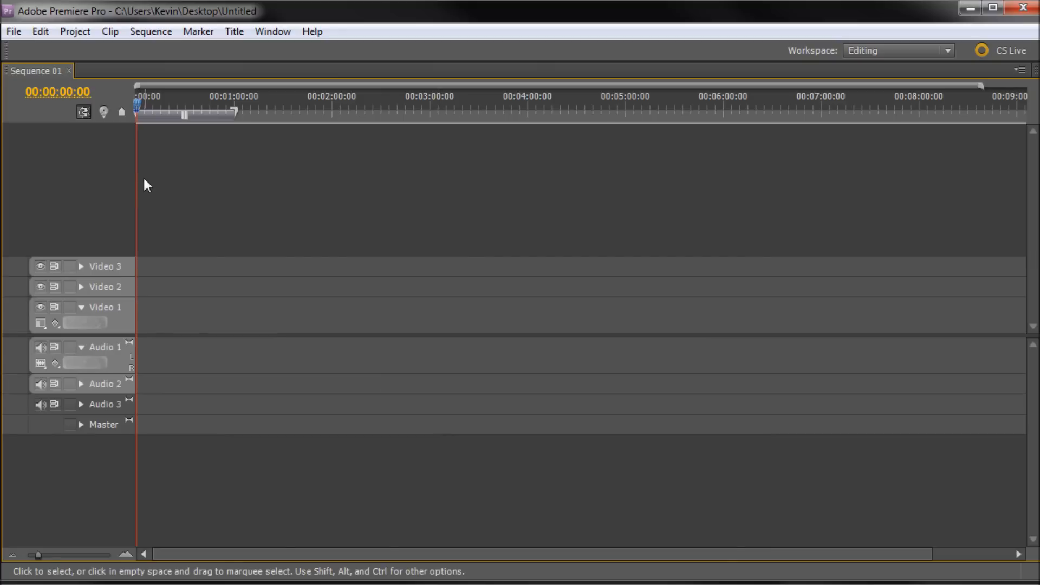
click(204, 103)
drag(206, 102, 126, 99)
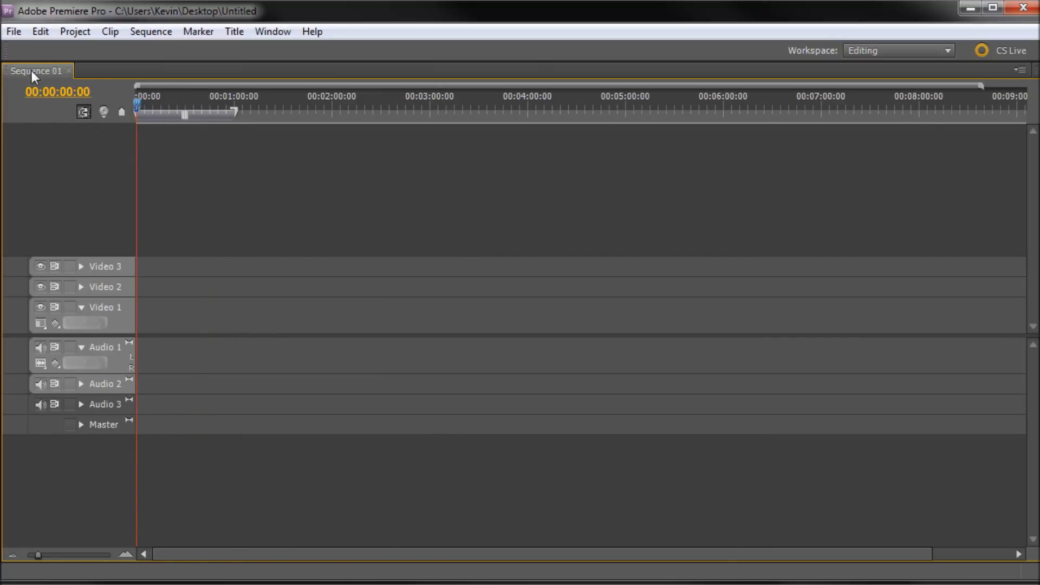
click(110, 269)
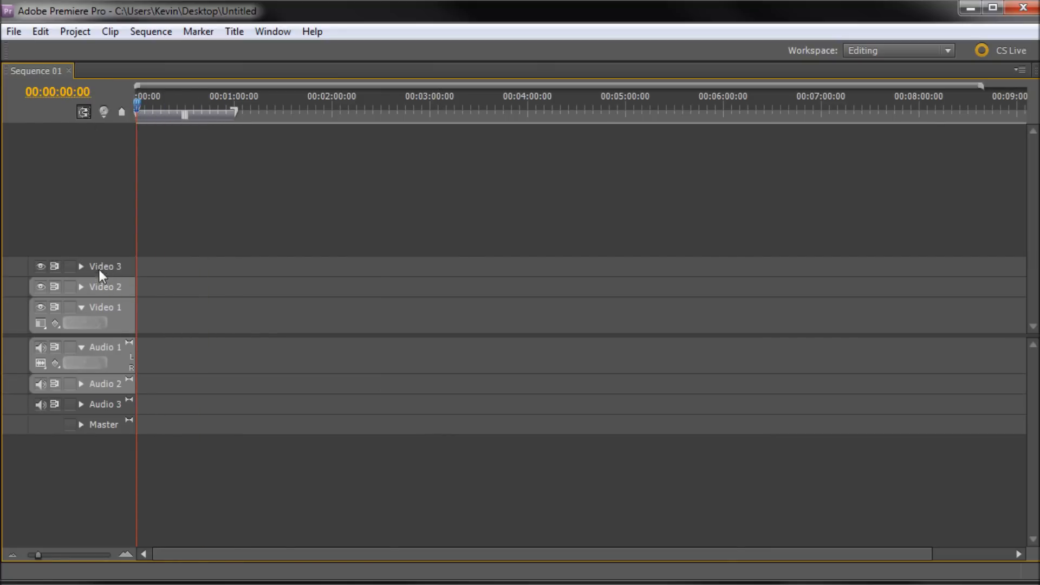
click(100, 272)
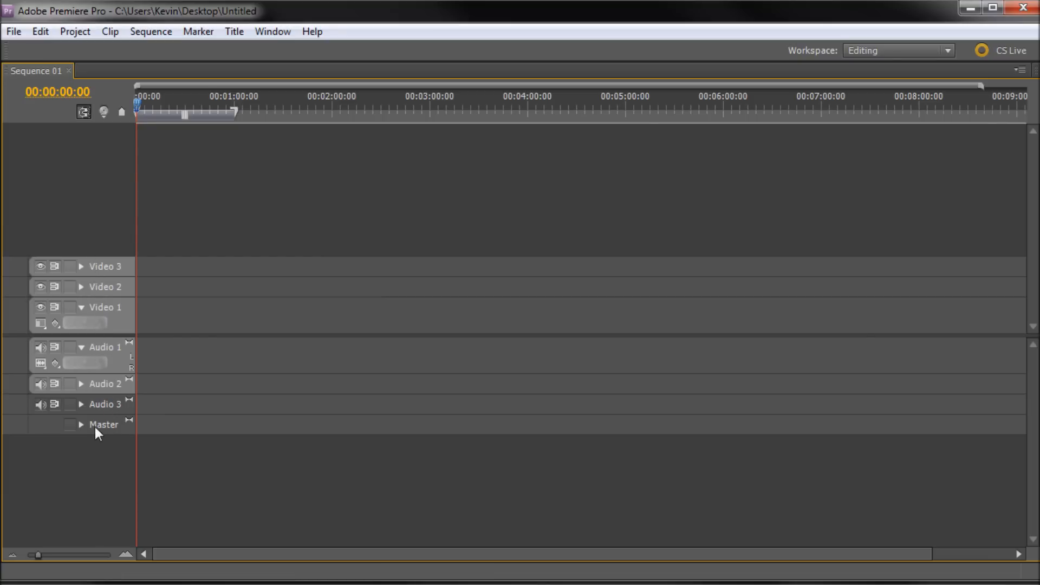
click(100, 261)
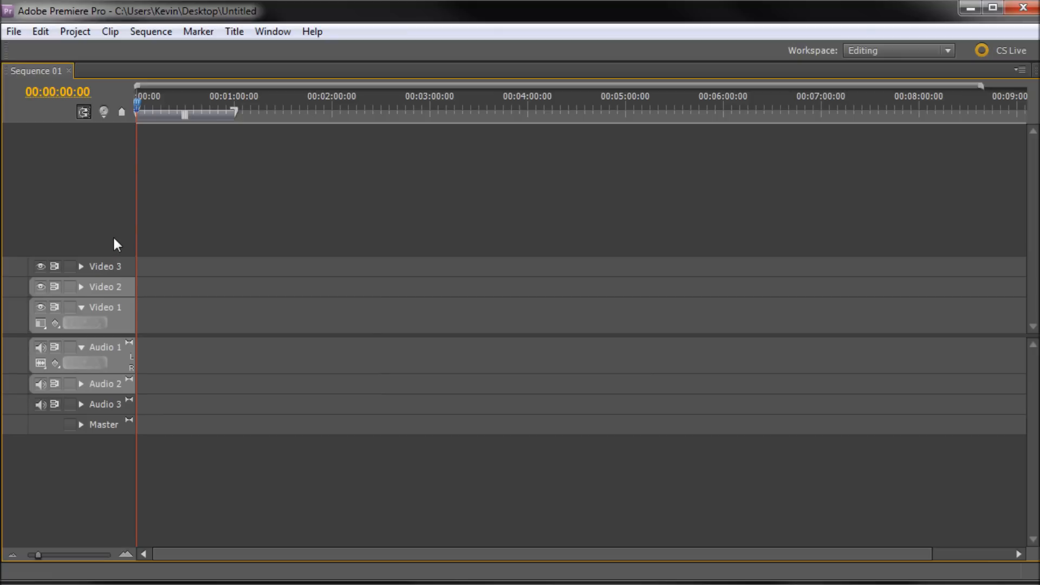
click(94, 268)
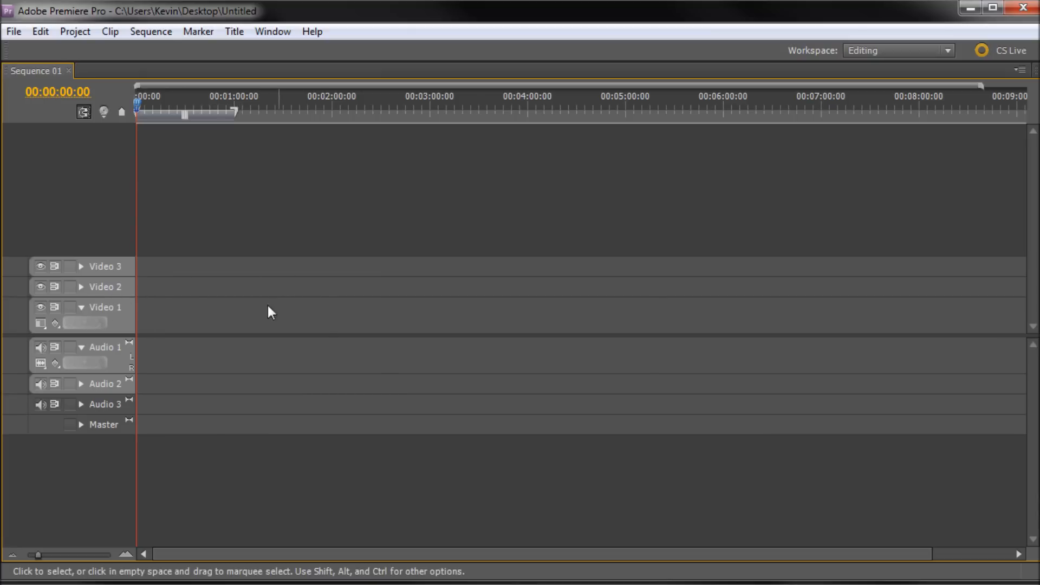
Add one video track after Video 3 and one stereo audio track after Audio 3.
right_click(106, 268)
click(153, 302)
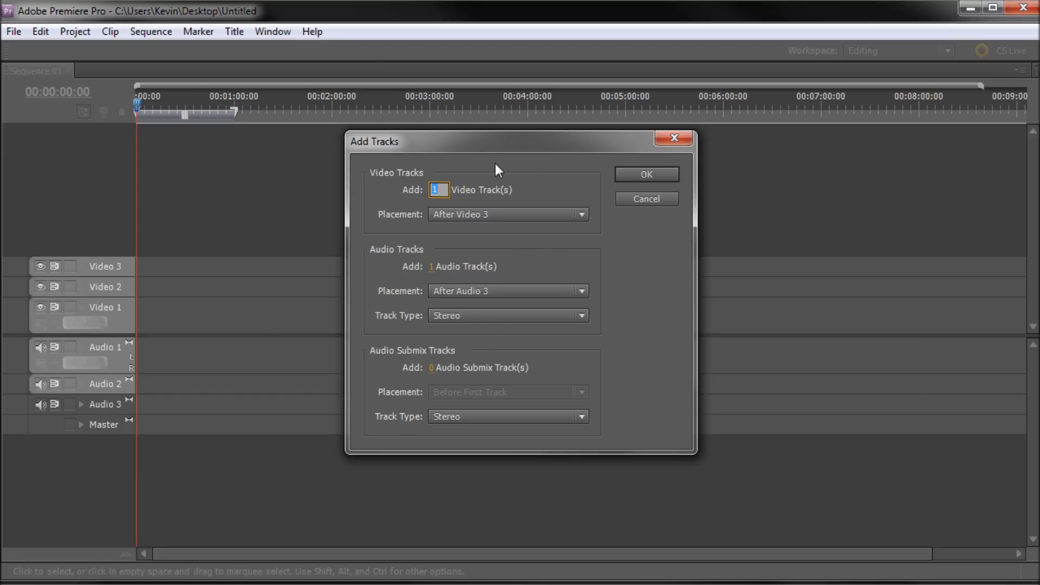
click(629, 173)
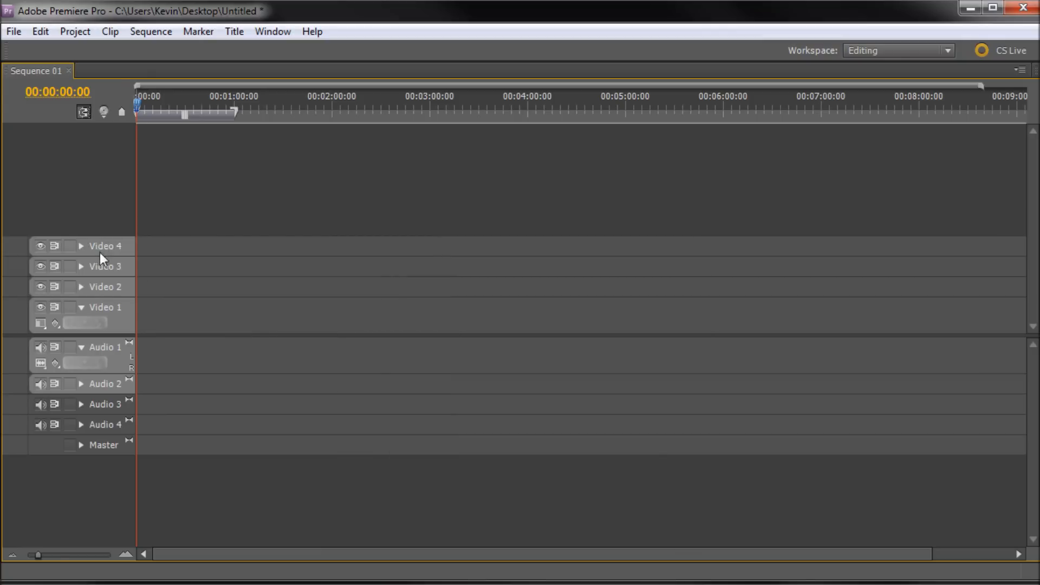
Restore the full editing workspace from the maximized timeline and enlarge the monitor panels above the timeline.
click(104, 425)
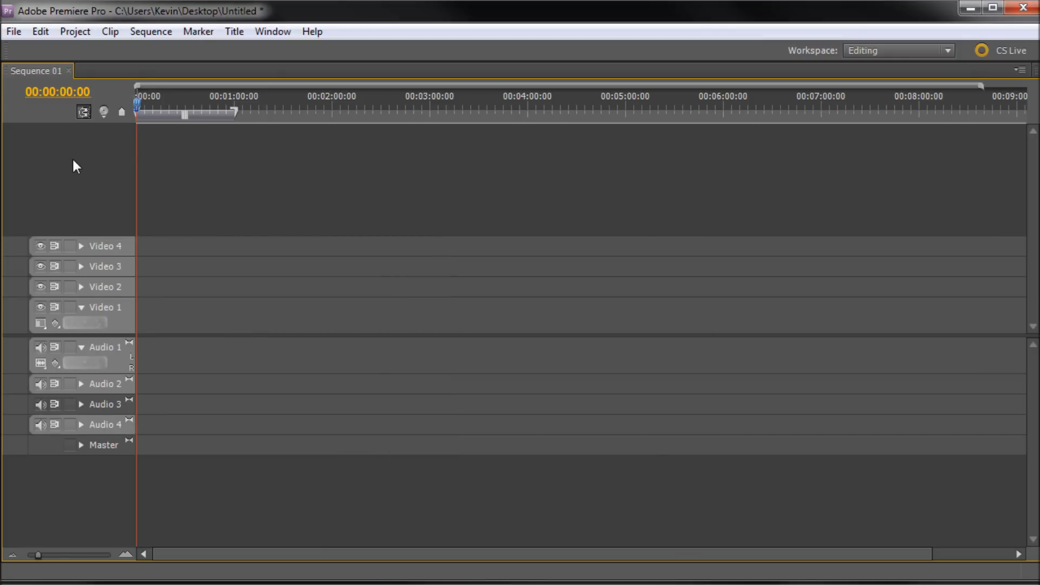
key(grave)
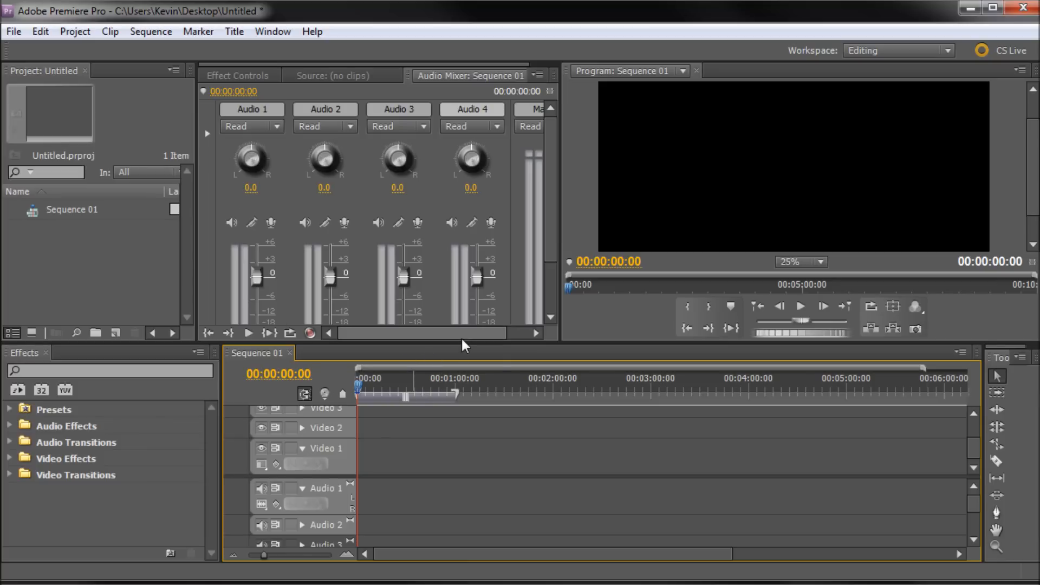
click(576, 228)
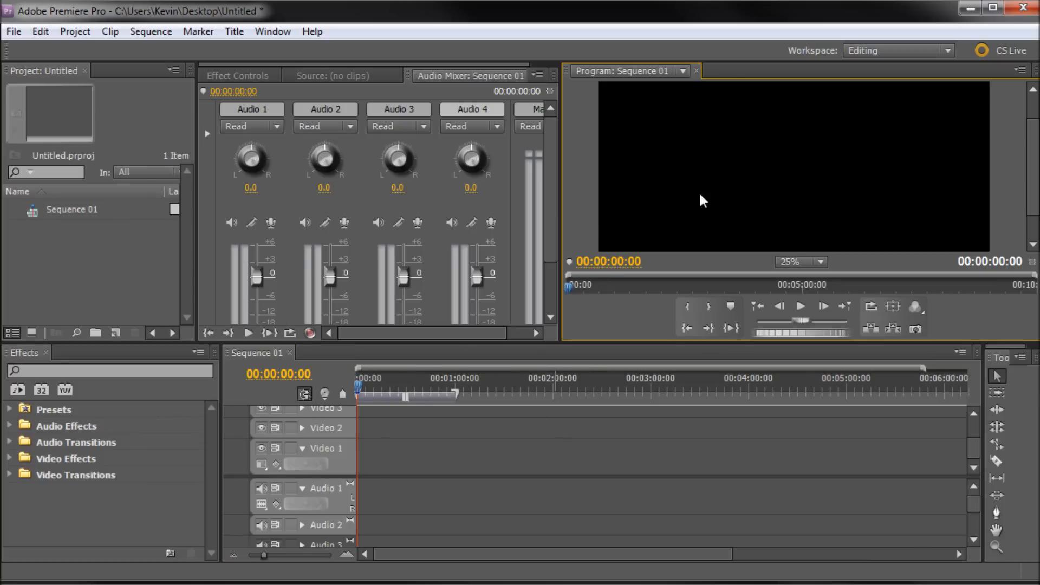
drag(567, 347, 568, 400)
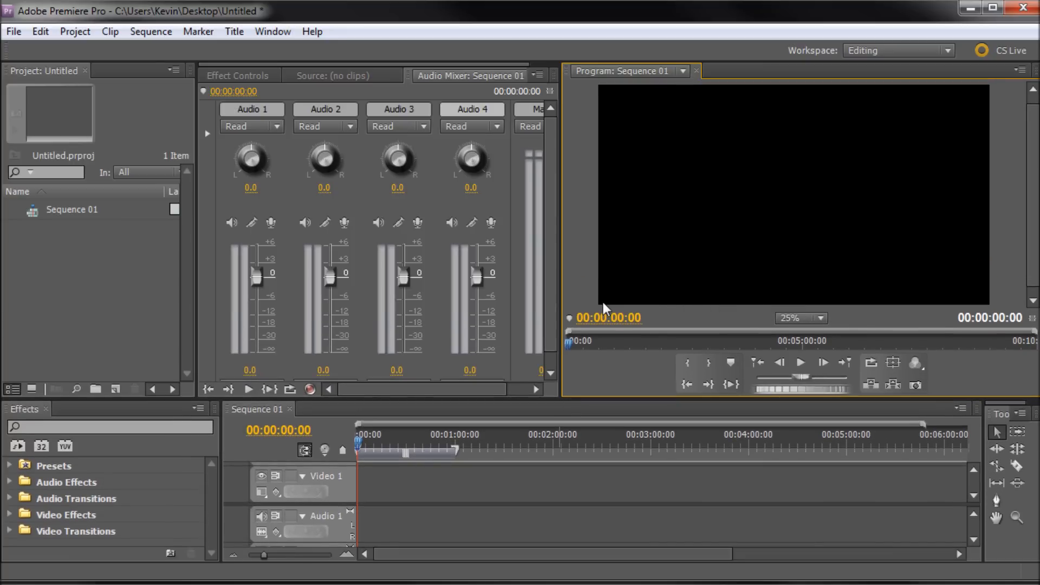
key(grave)
mouse_move(13, 508)
mouse_down()
mouse_move(321, 509)
mouse_move(7, 503)
mouse_up()
key(grave)
click(997, 429)
click(1016, 466)
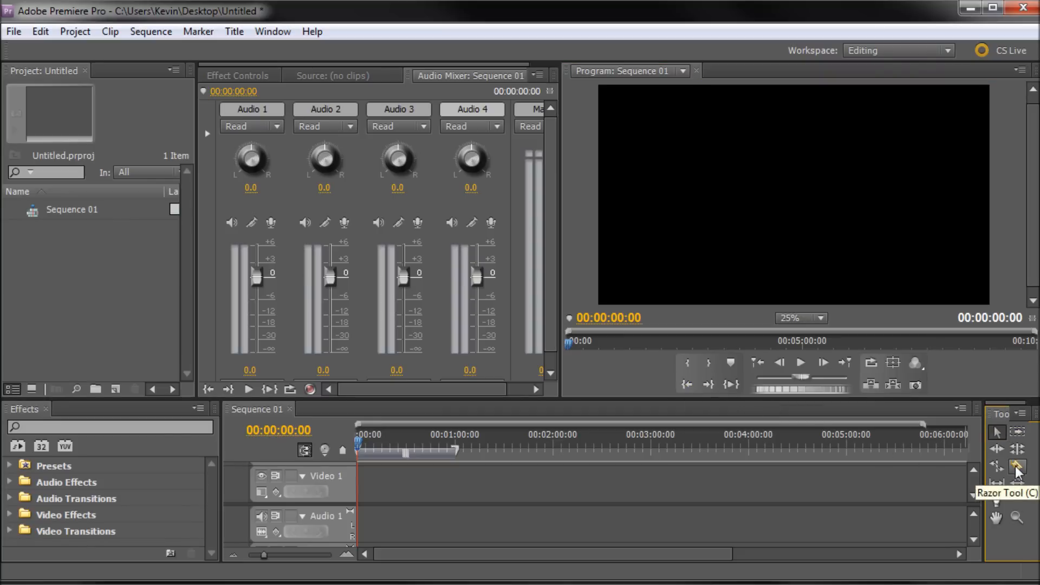
click(1017, 449)
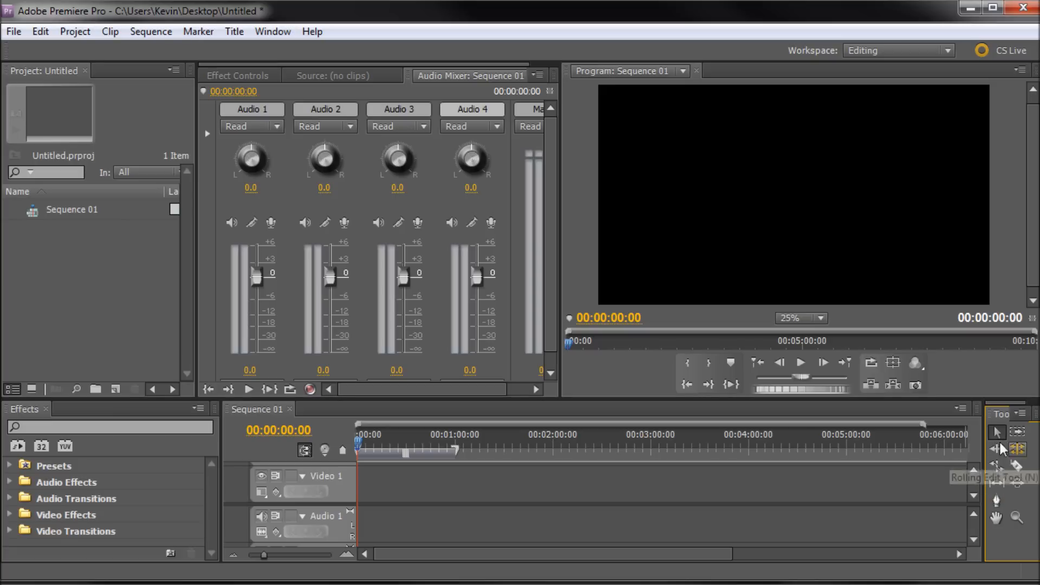
click(996, 434)
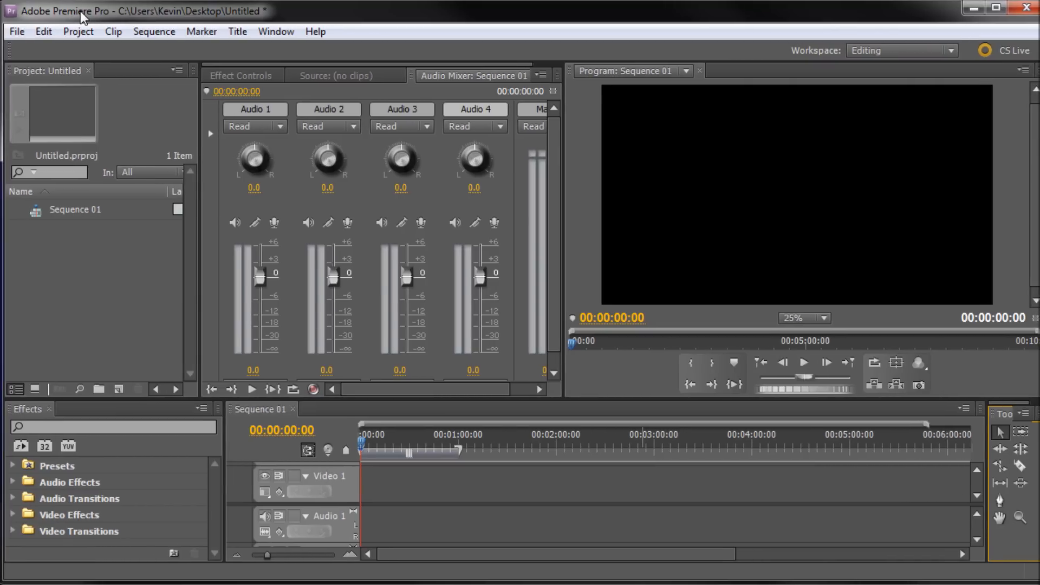
double_click(108, 261)
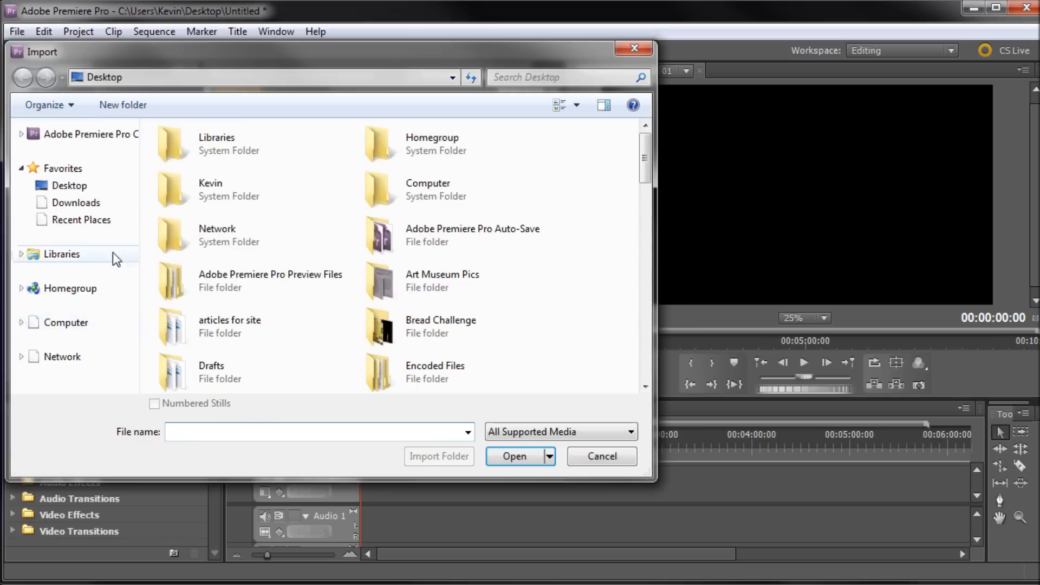
click(629, 48)
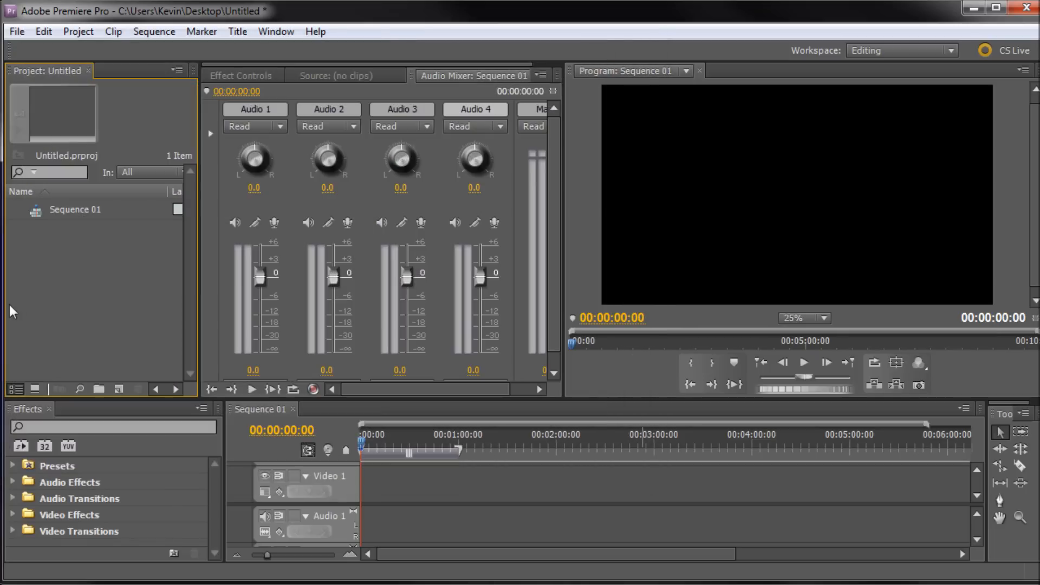
double_click(79, 268)
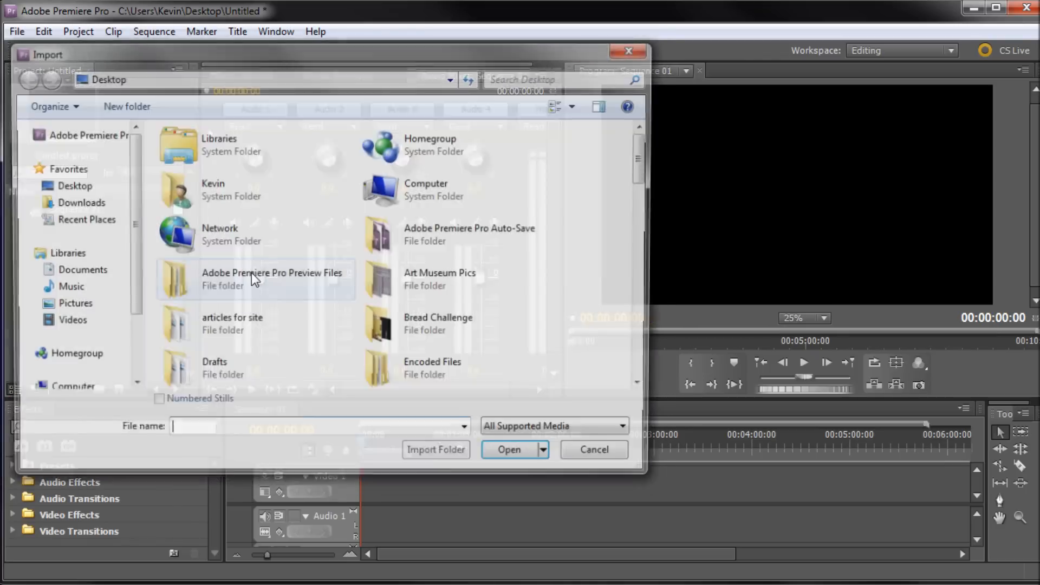
click(588, 450)
Import the clips MVI_0144, MVI_0148 and MVI_0140 from the desktop into the project.
drag(70, 13, 501, 20)
drag(178, 318, 403, 530)
drag(252, 458, 490, 309)
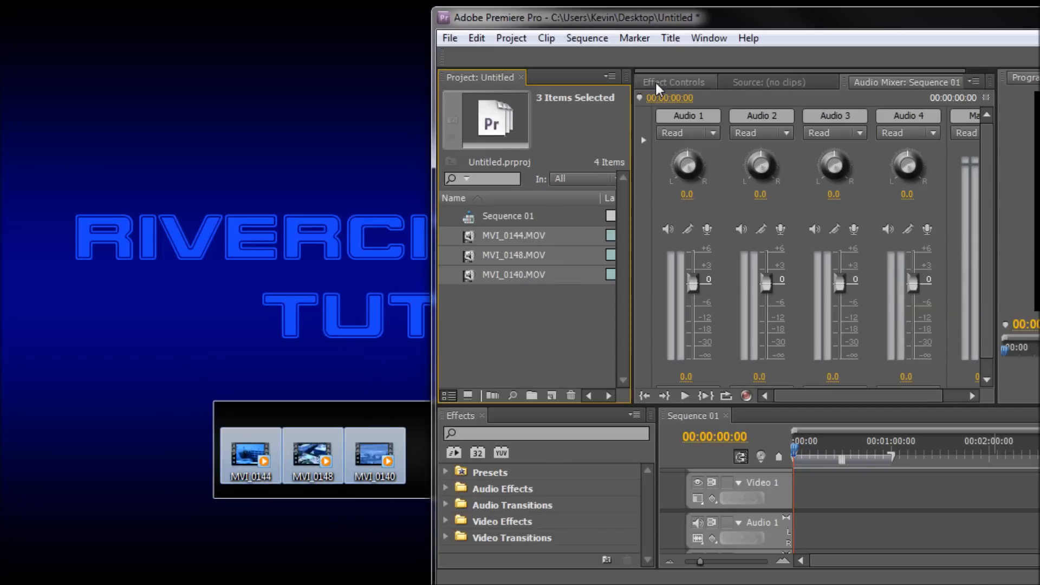
drag(666, 20, 231, 11)
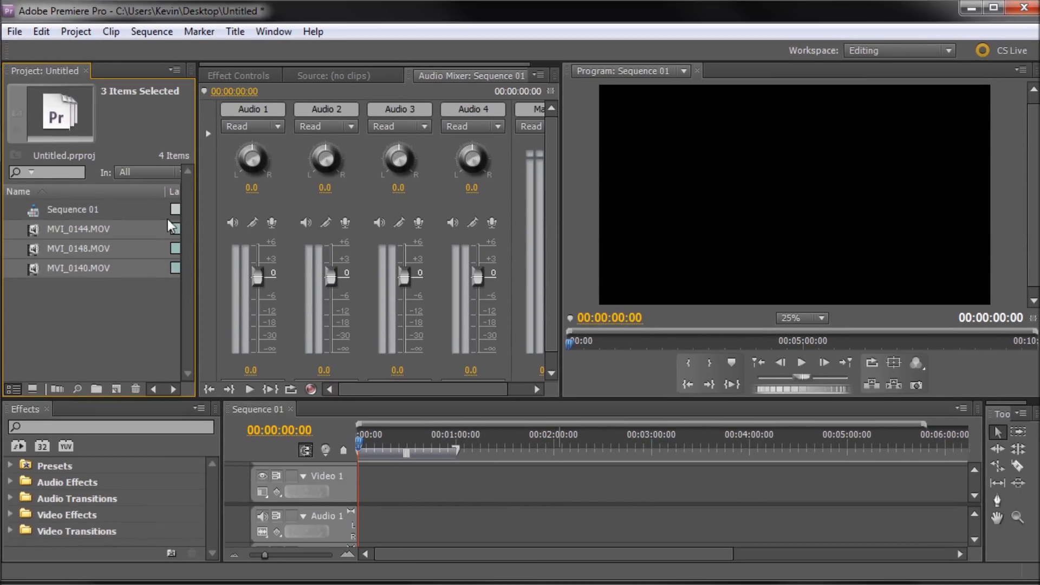
Preview the imported clips in the Source monitor and scrub through MVI_0144, then close the Source panel.
click(74, 268)
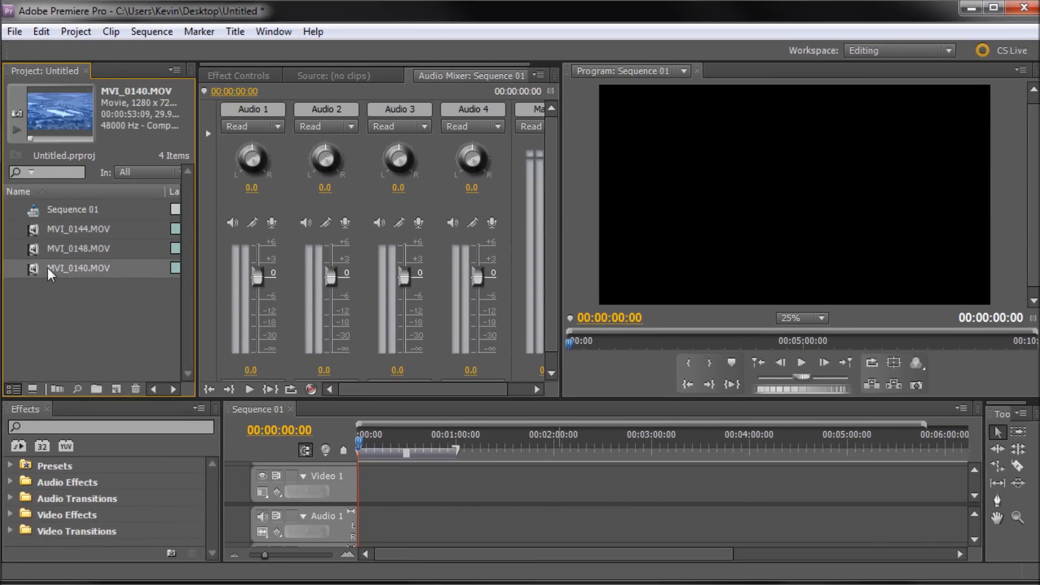
click(47, 229)
double_click(36, 227)
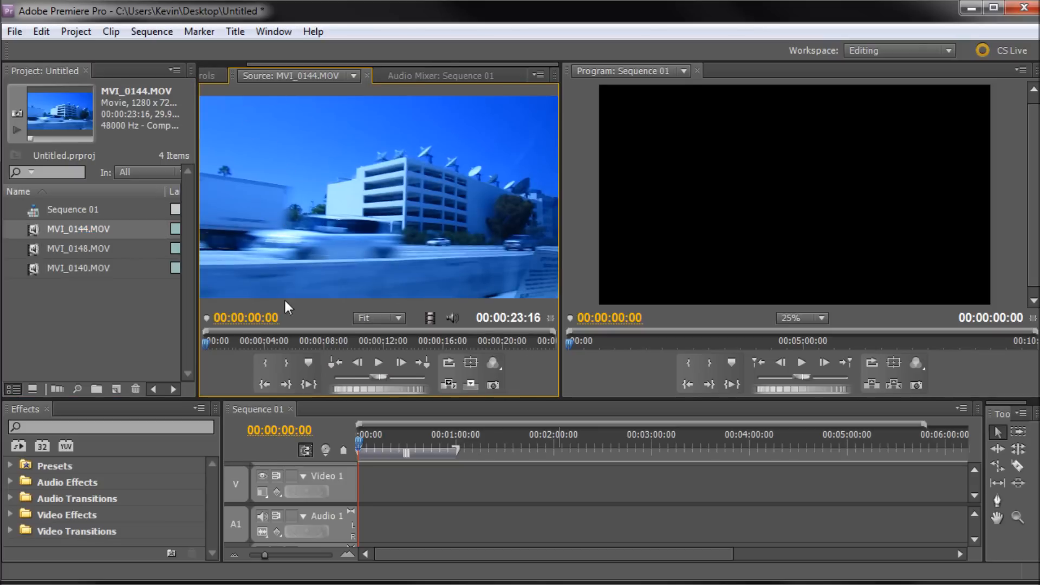
drag(214, 335, 164, 336)
double_click(37, 248)
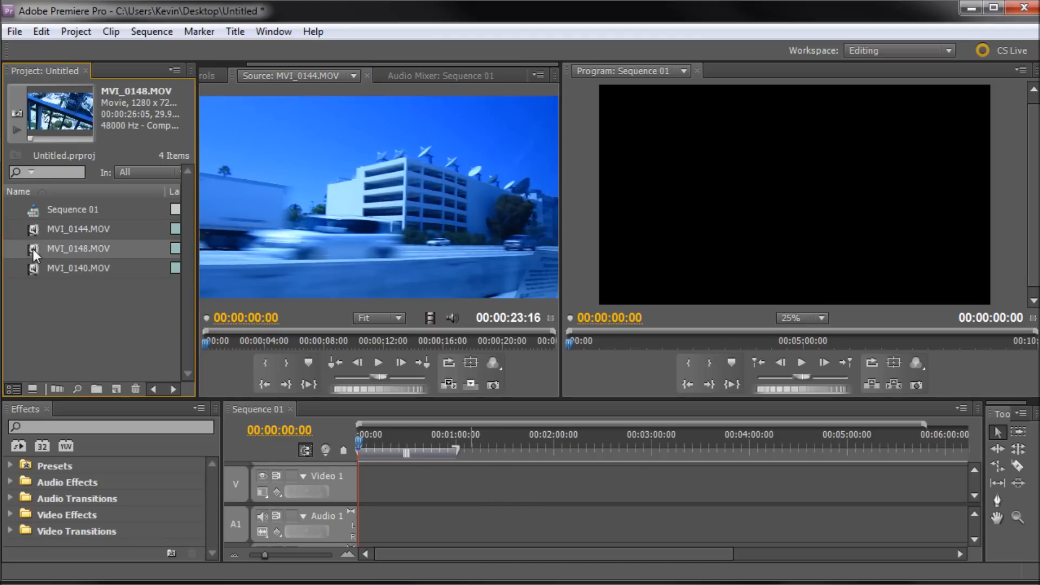
click(367, 75)
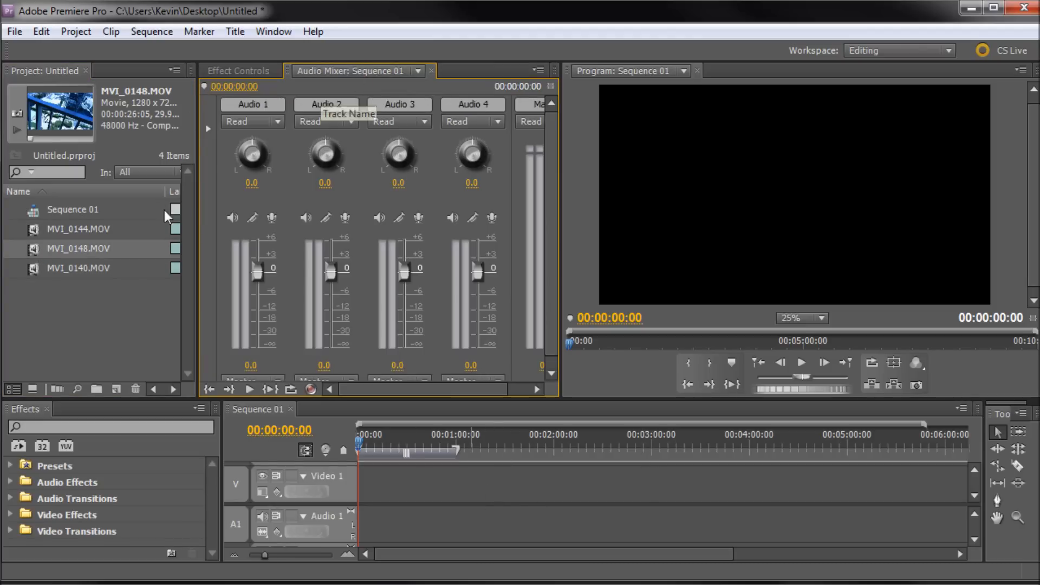
click(233, 69)
click(365, 74)
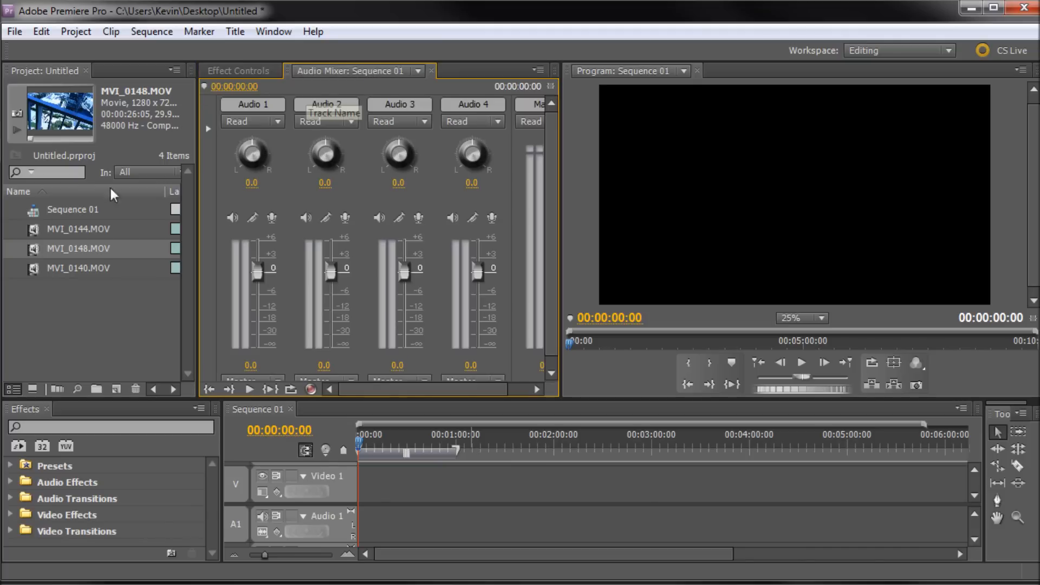
Place clip MVI_0140 at the start of Video 1 in Sequence 01.
click(63, 230)
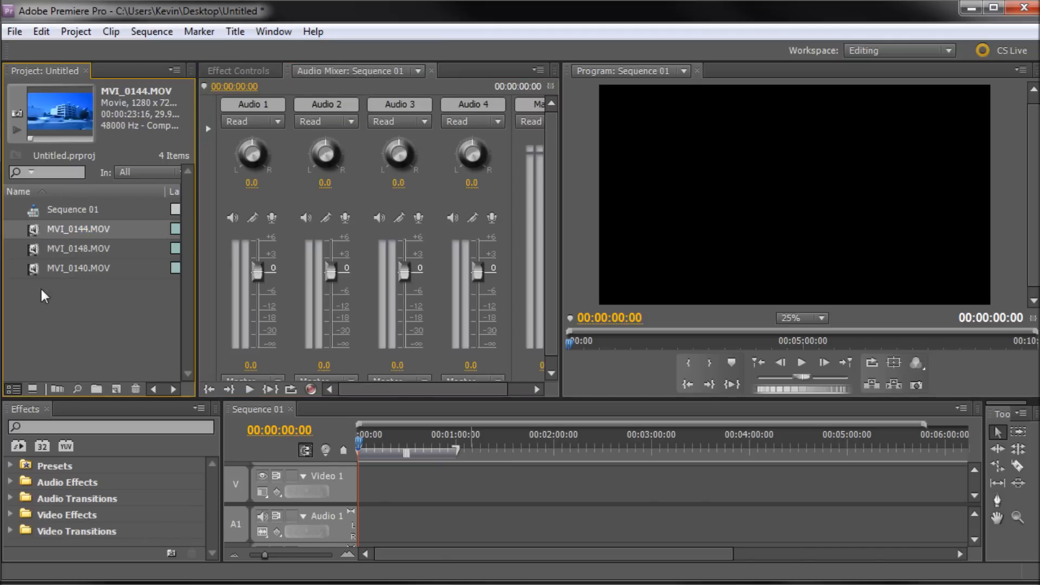
click(35, 248)
click(34, 268)
click(31, 229)
click(40, 248)
click(36, 267)
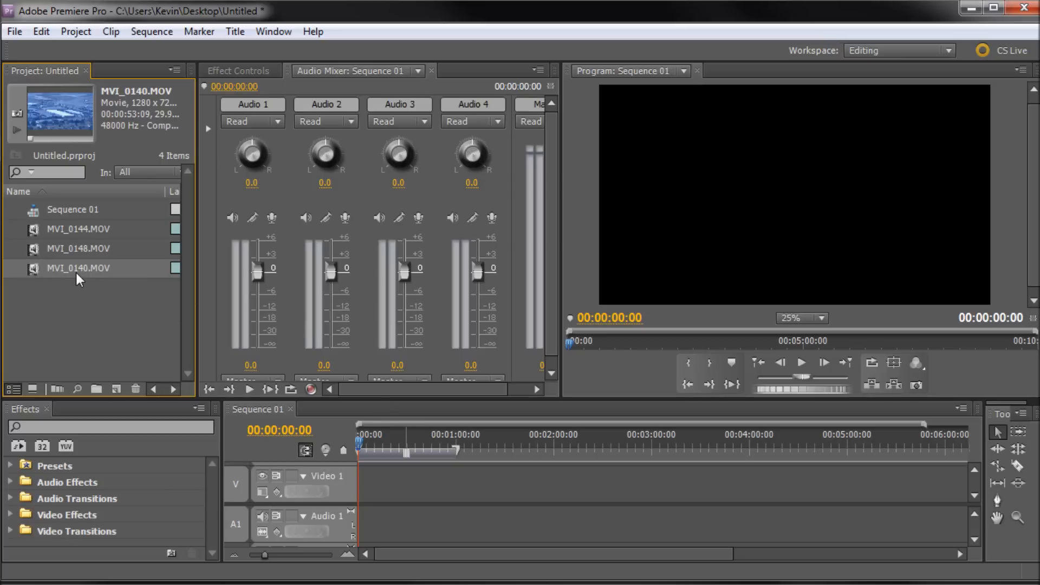
drag(267, 459, 360, 516)
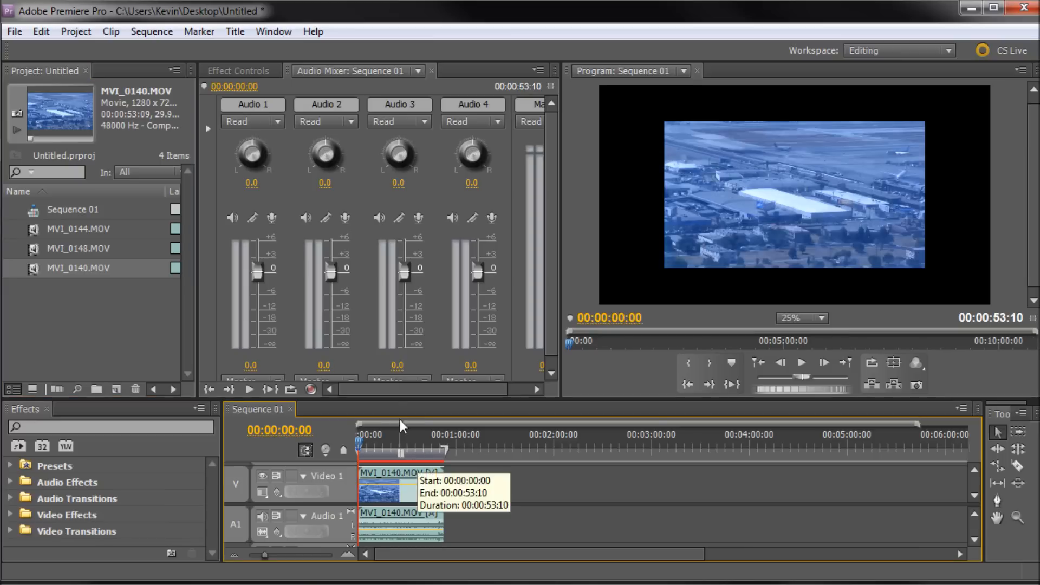
Enlarge the timeline panel and append MVI_0148 and then MVI_0144 after MVI_0140 on Video 1.
drag(382, 396, 381, 328)
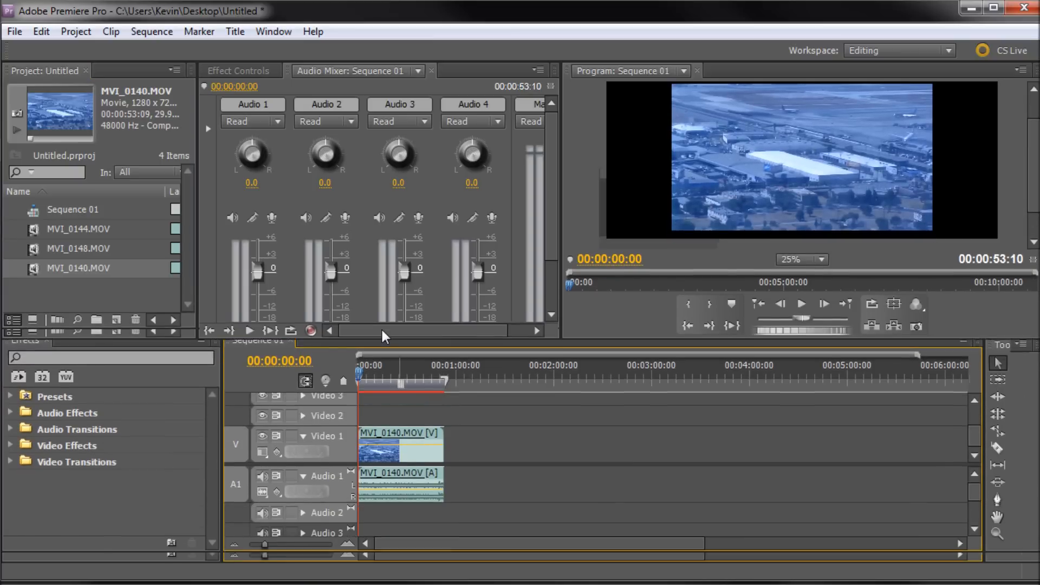
click(41, 247)
drag(38, 249, 448, 480)
drag(41, 230, 486, 460)
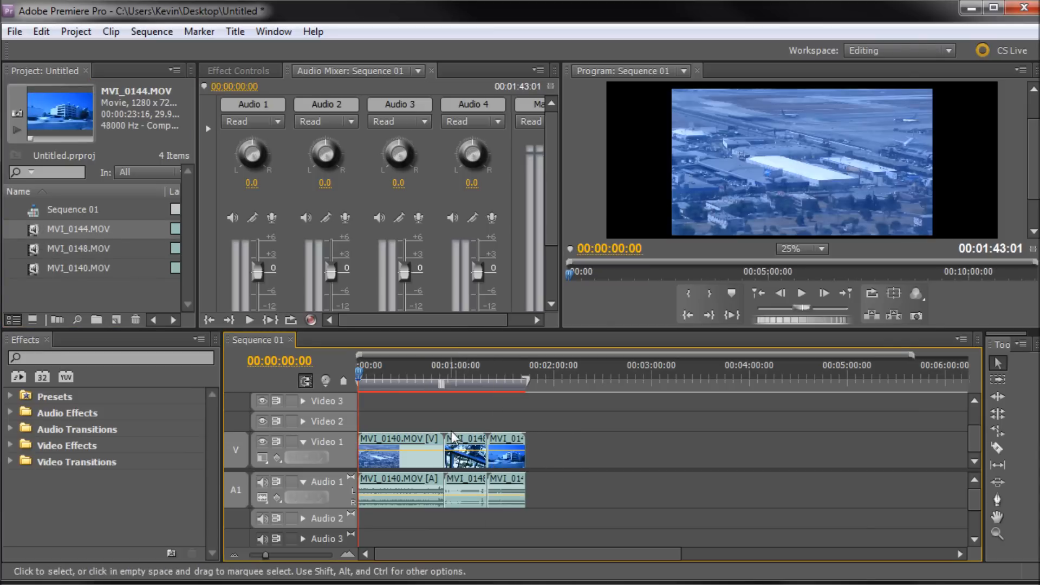
Trim the end of MVI_0140 back to about 00:00:44:14 and move the playhead to that point.
mouse_move(507, 444)
mouse_down()
mouse_move(576, 448)
mouse_move(509, 446)
mouse_up()
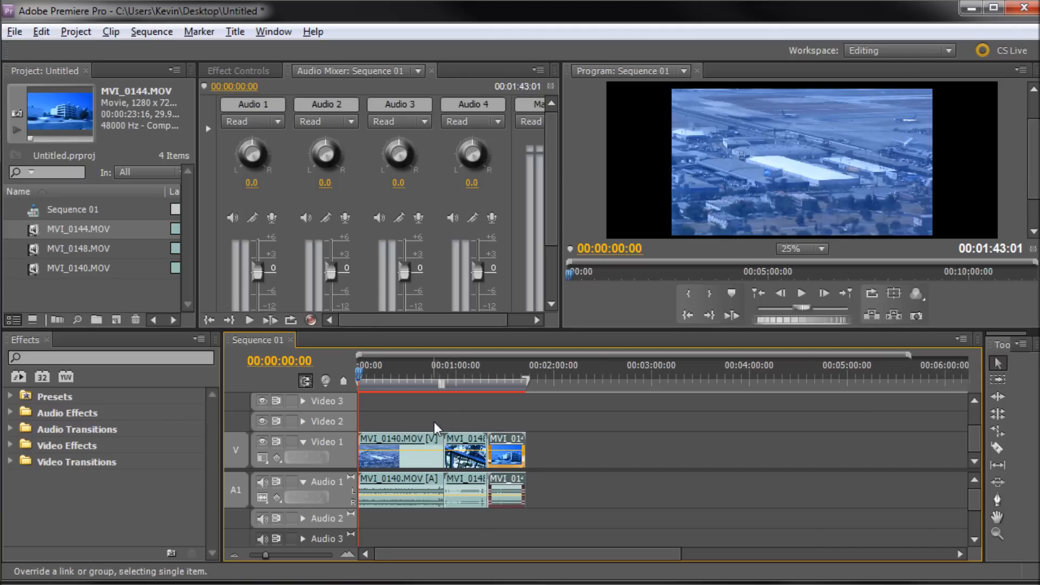
scroll(434, 421, up, 5)
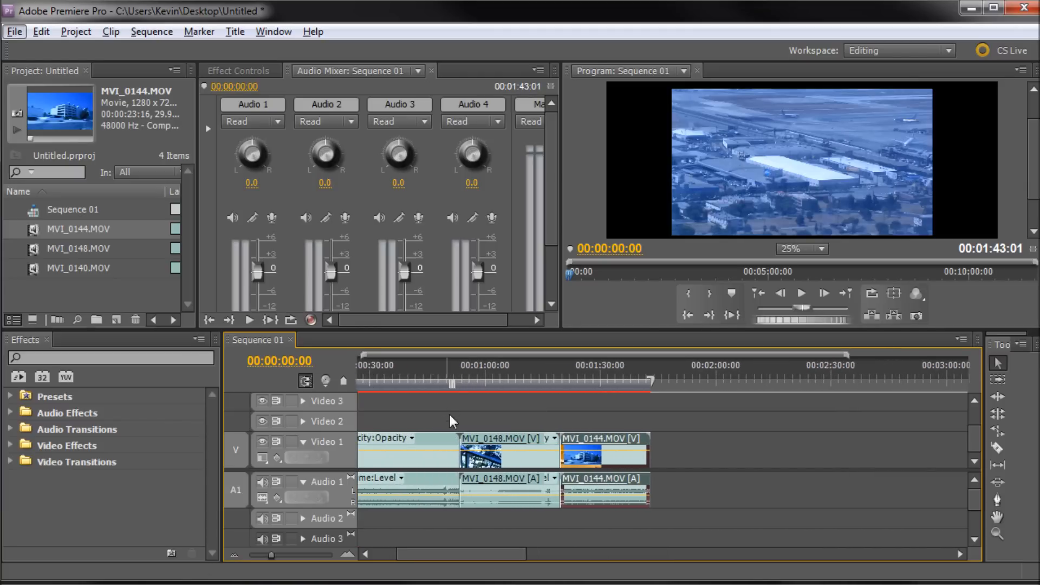
click(430, 437)
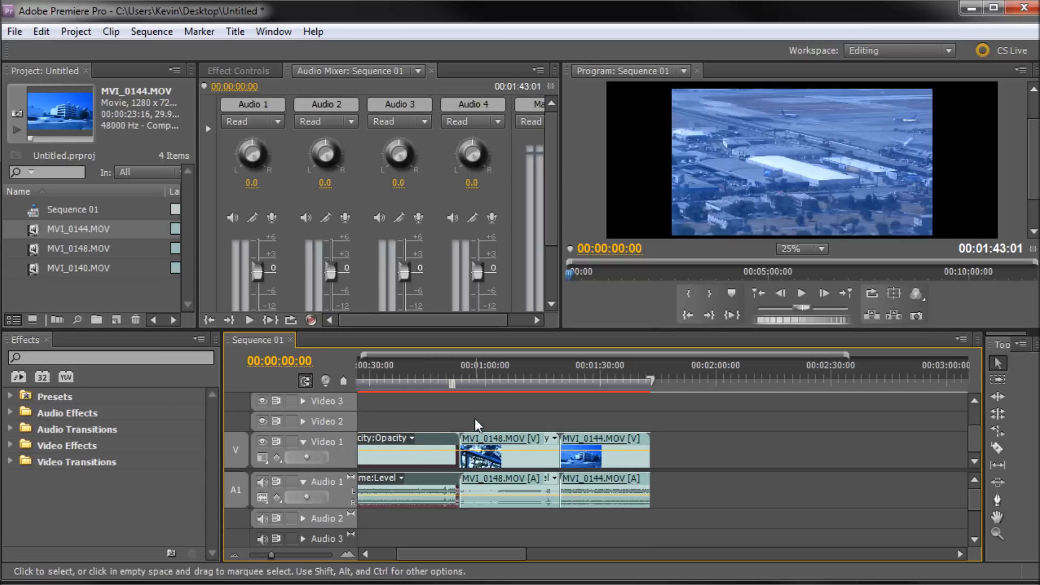
drag(460, 447, 456, 447)
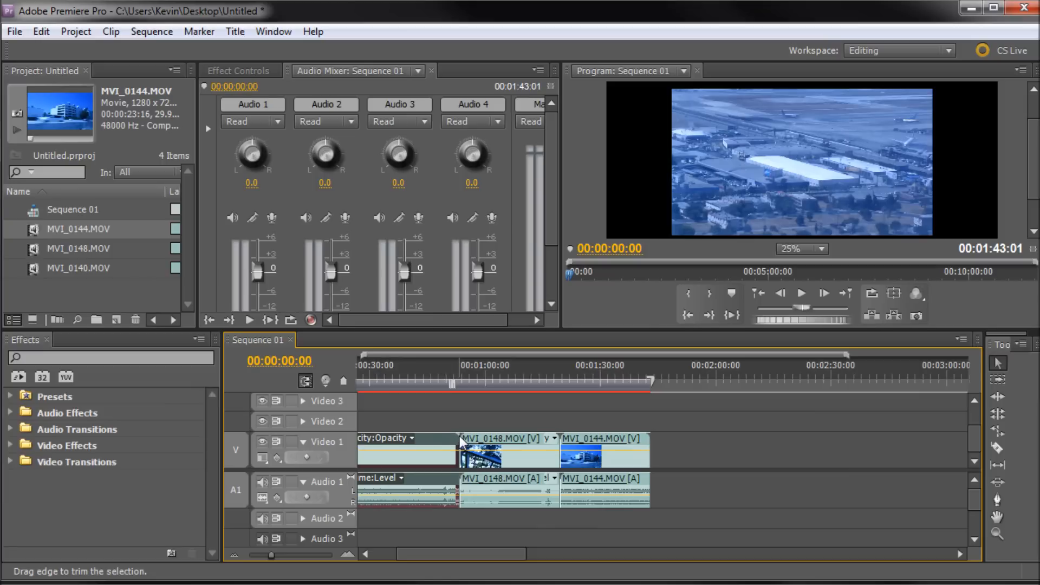
drag(458, 442, 424, 433)
drag(428, 378, 426, 383)
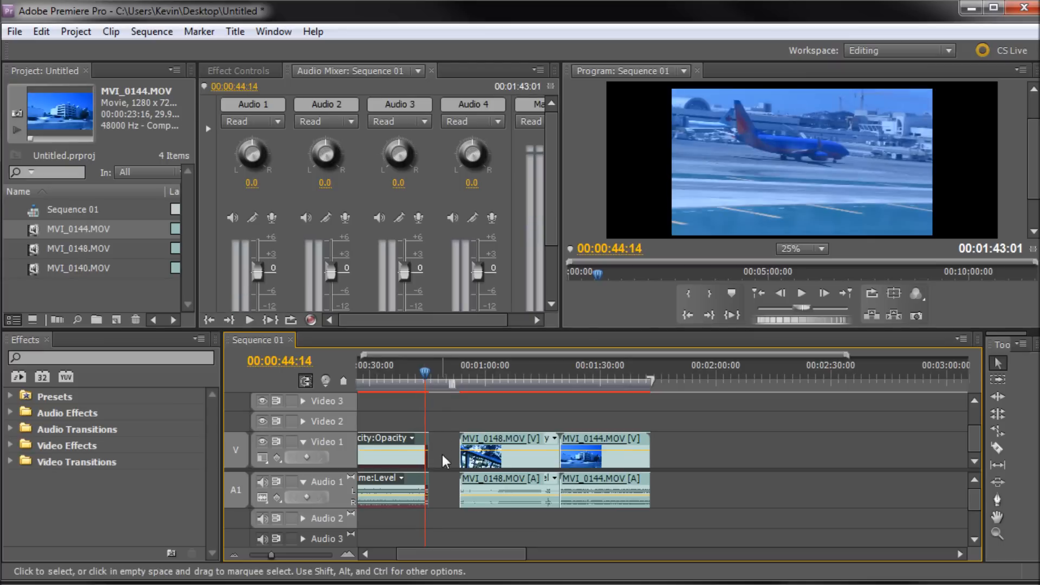
click(638, 436)
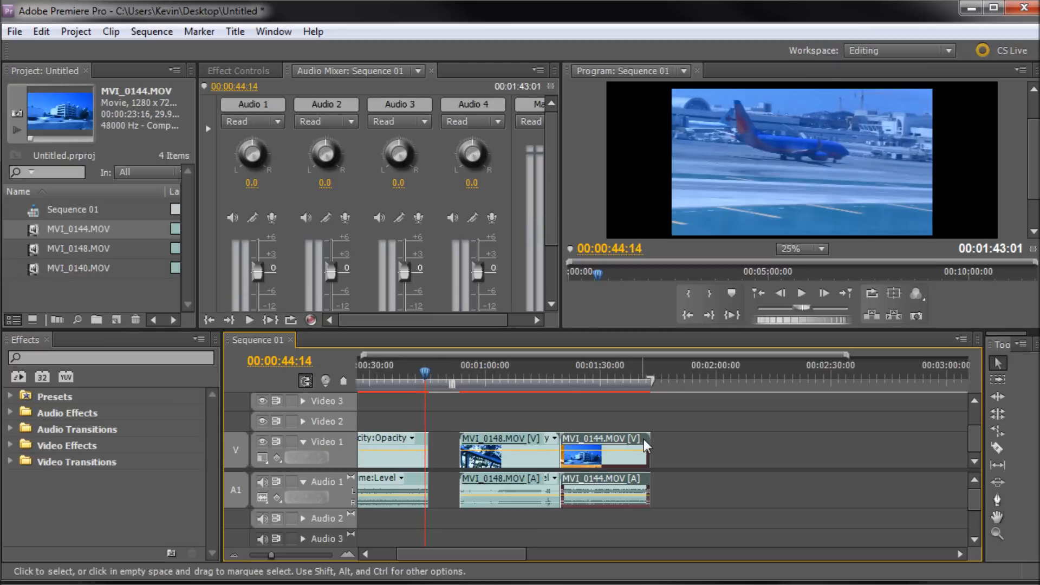
Try to extend the end of MVI_0144 on Video 1, then undo the last three edits.
drag(648, 440, 727, 447)
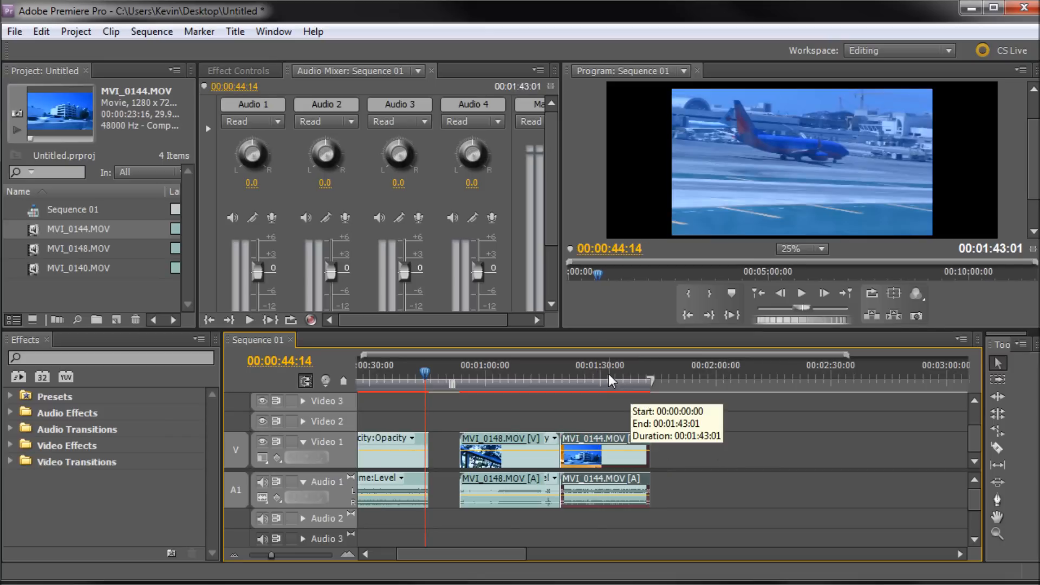
key(ctrl+z)
key(ctrl+z)
key(ctrl+z)
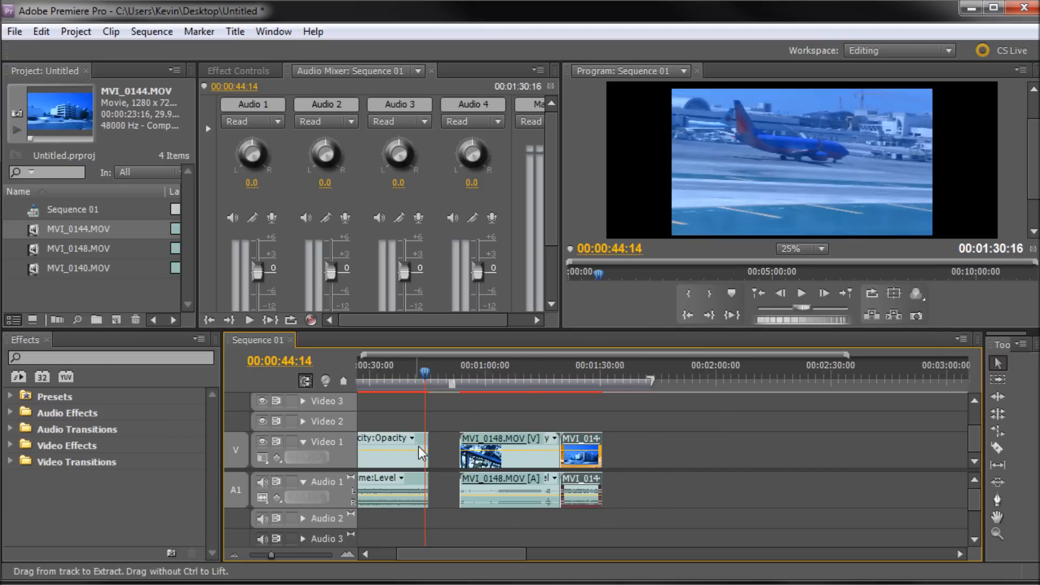
Try splitting MVI_0140 with the Razor tool near 00:00:45:29, then undo the cut.
mouse_move(453, 382)
mouse_down()
mouse_move(413, 381)
mouse_move(558, 381)
mouse_move(432, 381)
mouse_up()
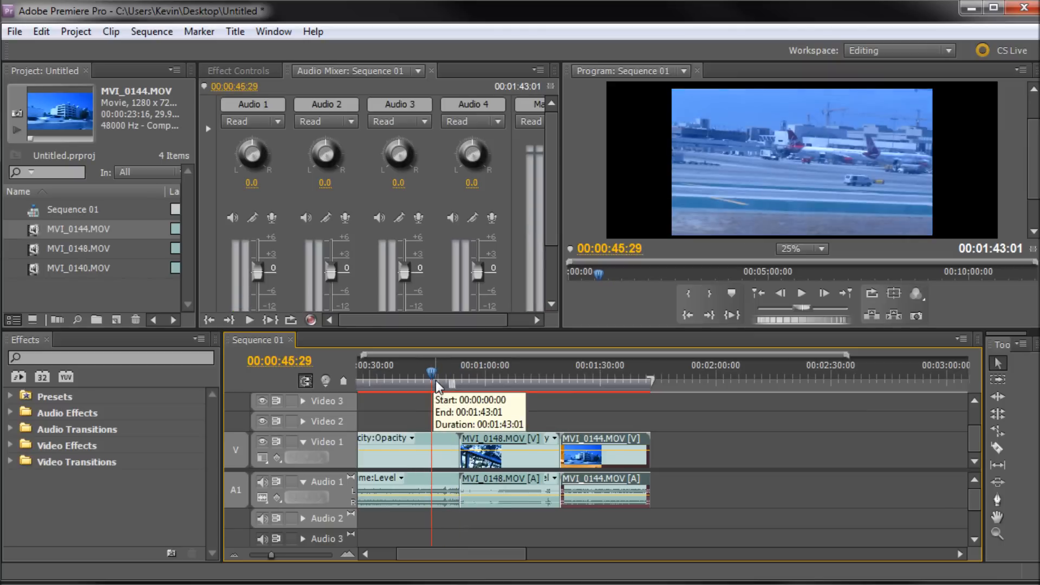
click(999, 449)
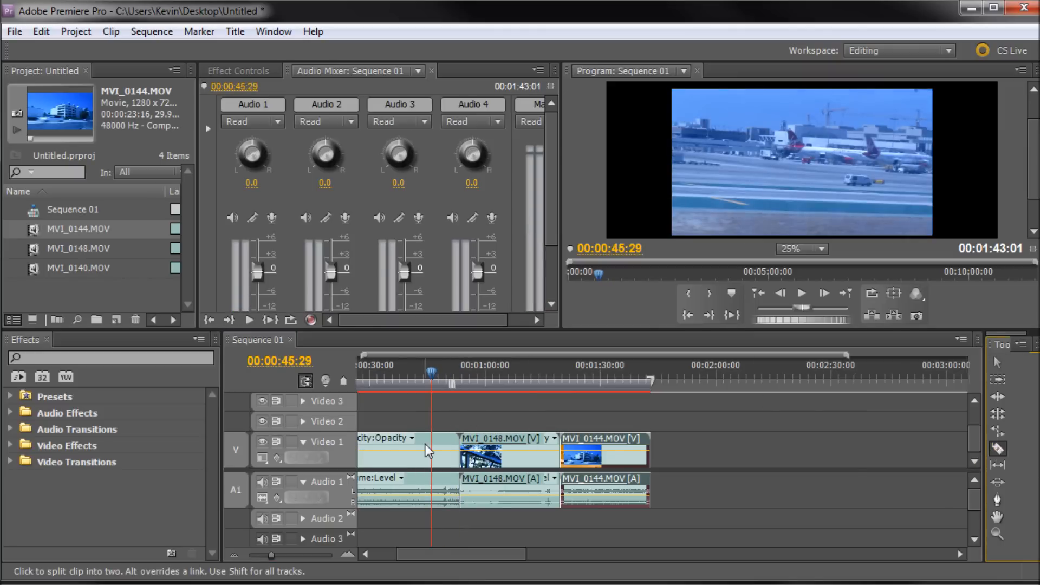
click(394, 452)
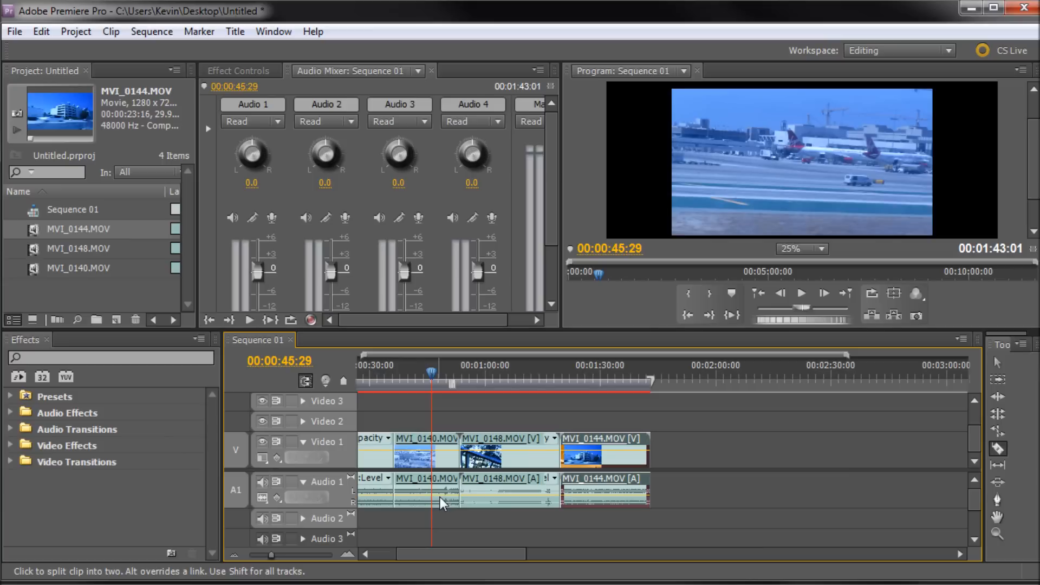
key(ctrl+z)
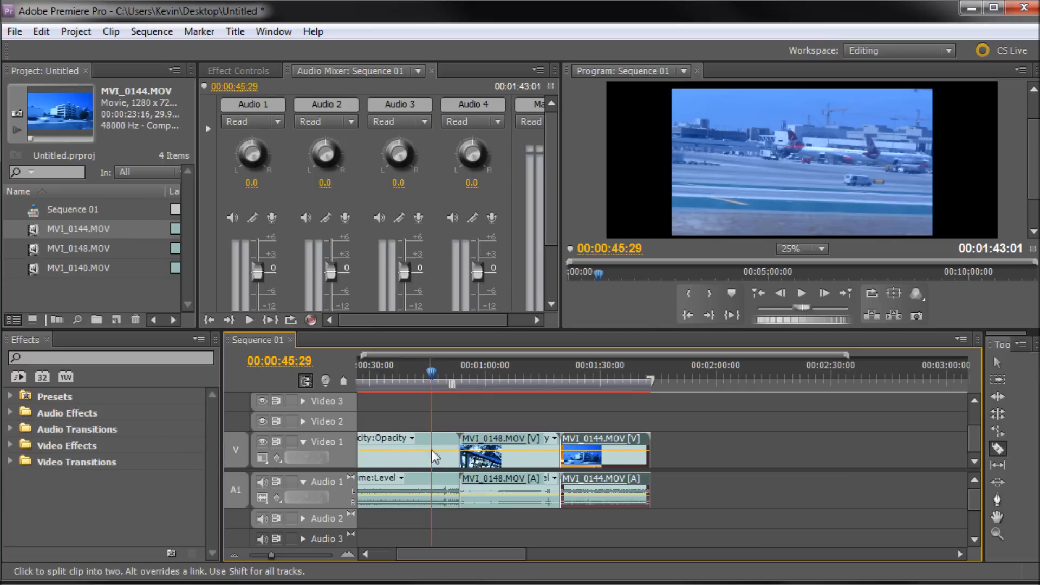
Move the playhead to 00:00:47:01, split MVI_0140 there with the Razor tool and delete the short piece after the cut.
click(424, 379)
drag(423, 381, 433, 374)
drag(438, 374, 439, 371)
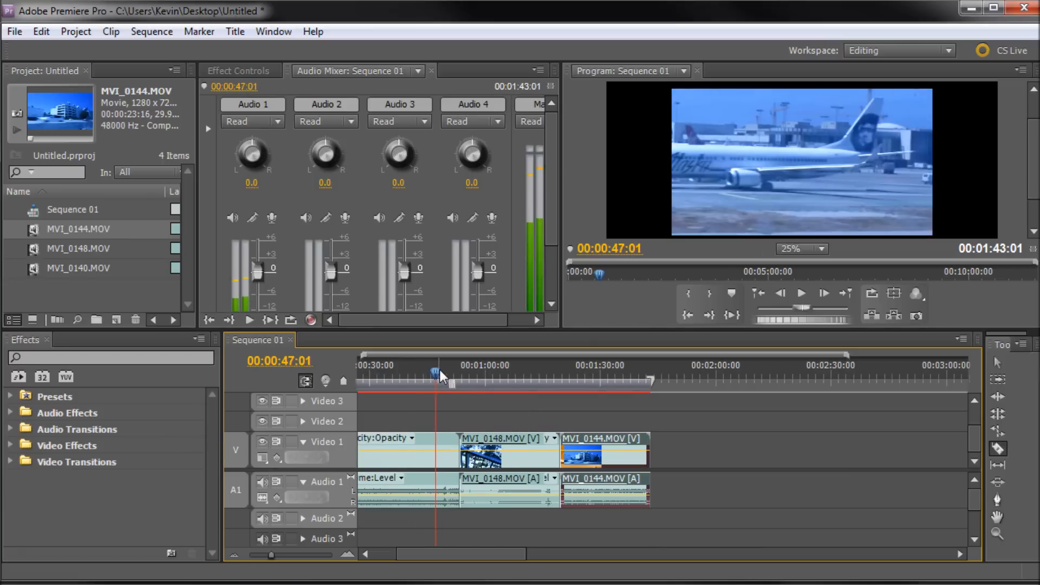
click(435, 450)
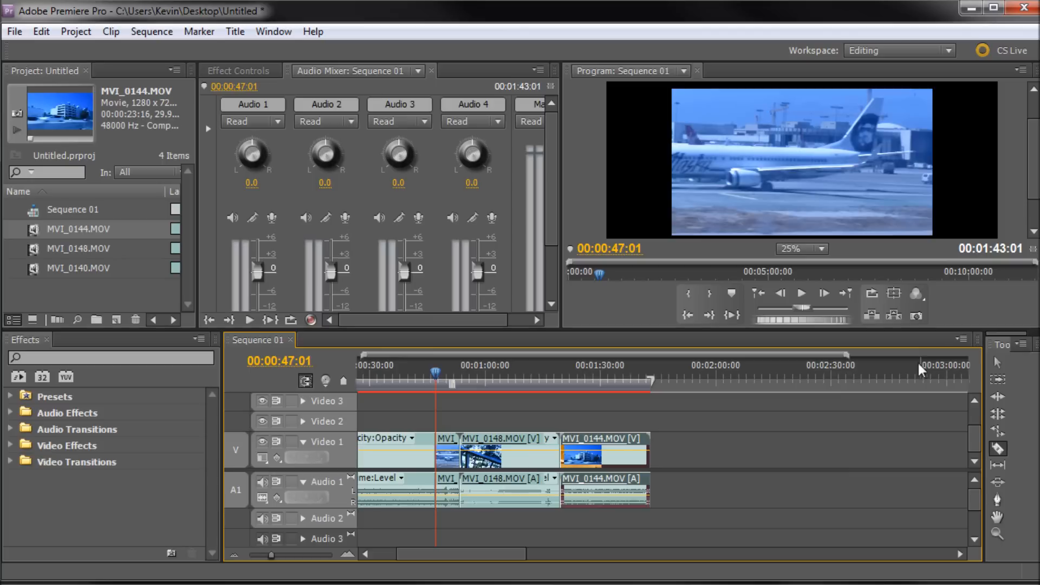
click(995, 361)
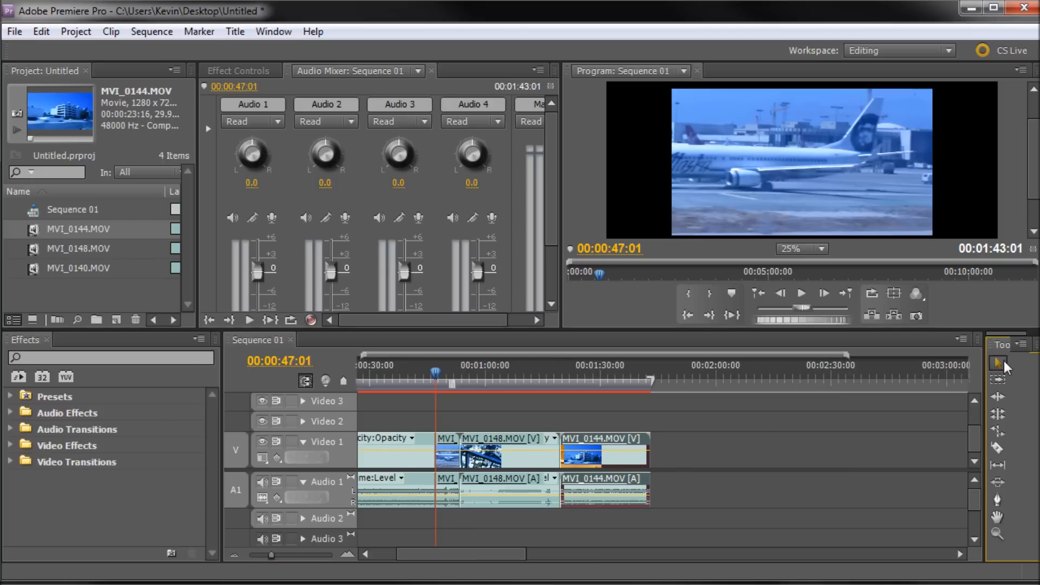
click(451, 440)
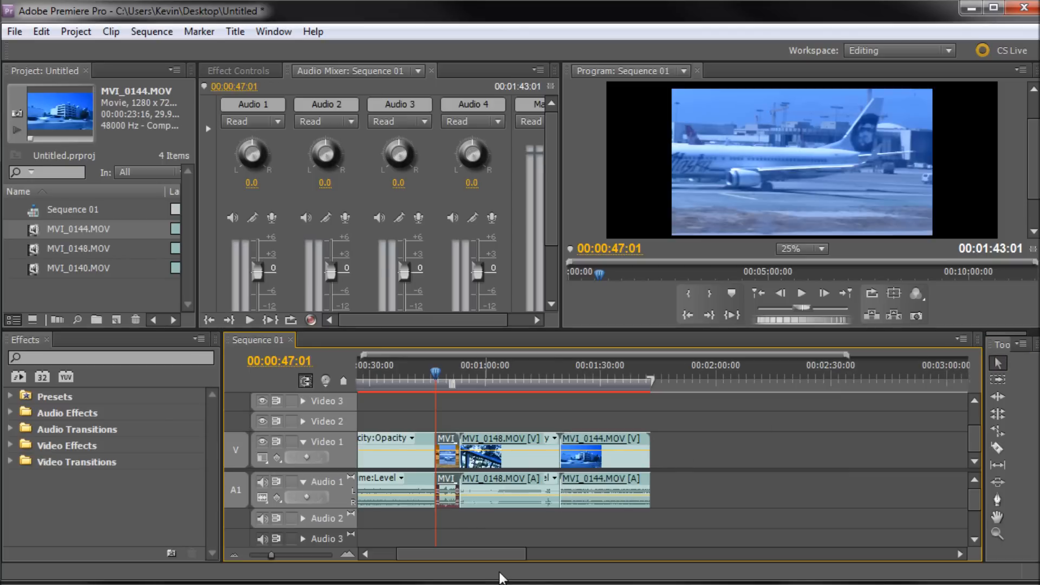
key(Delete)
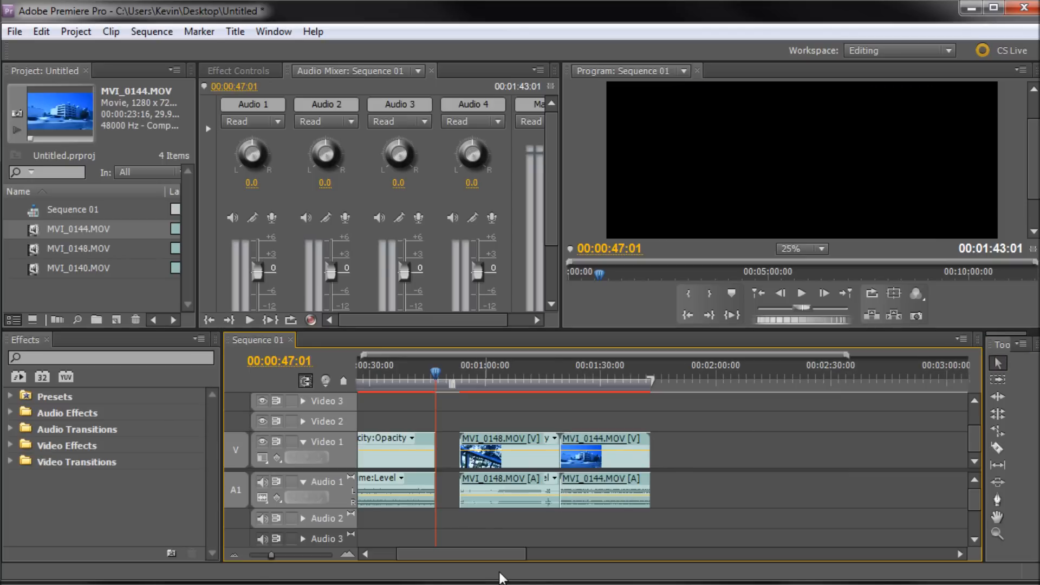
Select the empty gap before MVI_0148 on Video 1 and delete it.
click(450, 452)
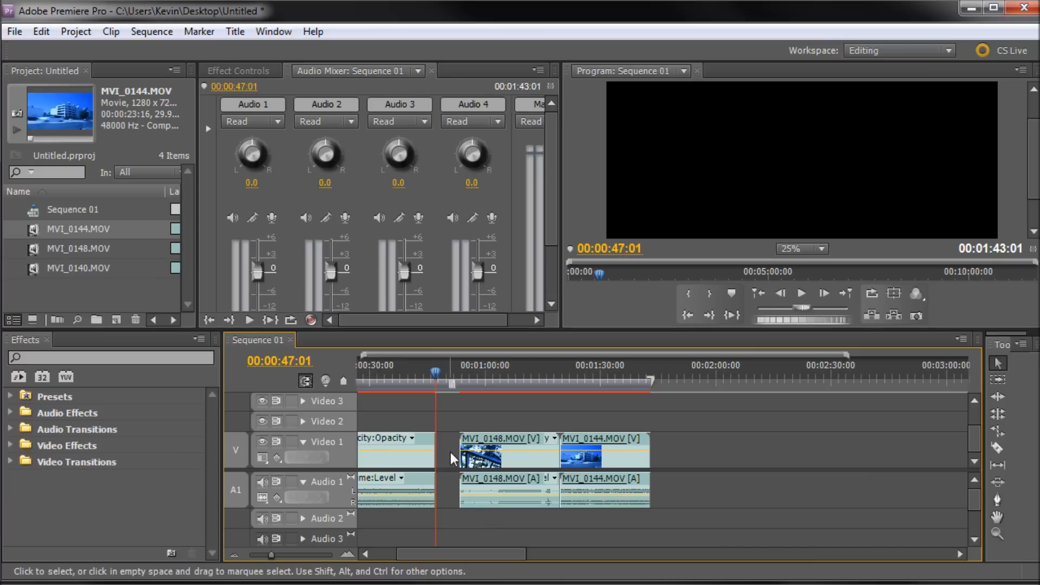
drag(457, 401, 662, 522)
mouse_move(596, 440)
mouse_down()
mouse_move(577, 439)
mouse_move(593, 438)
mouse_up()
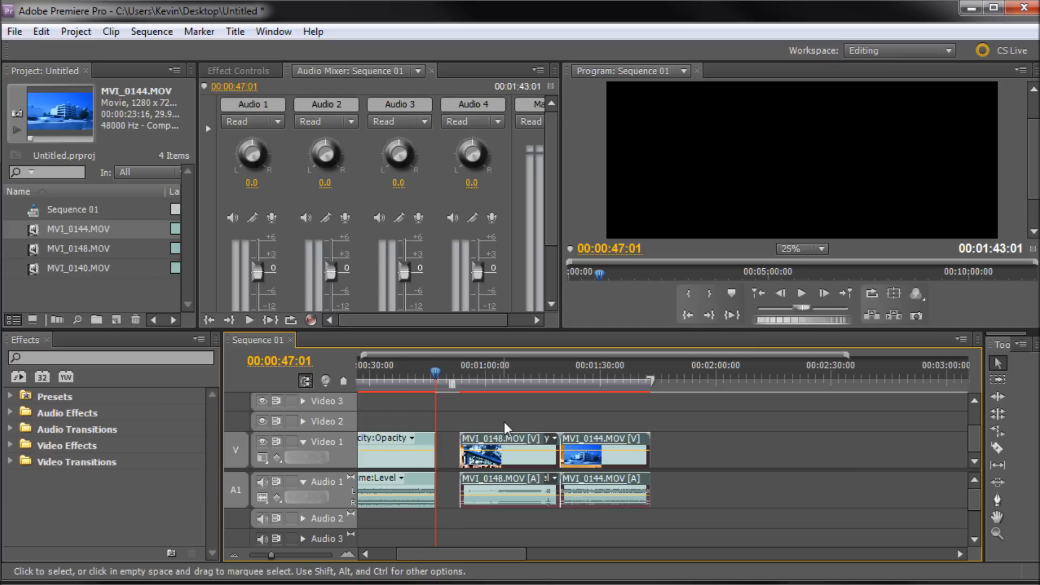
click(444, 442)
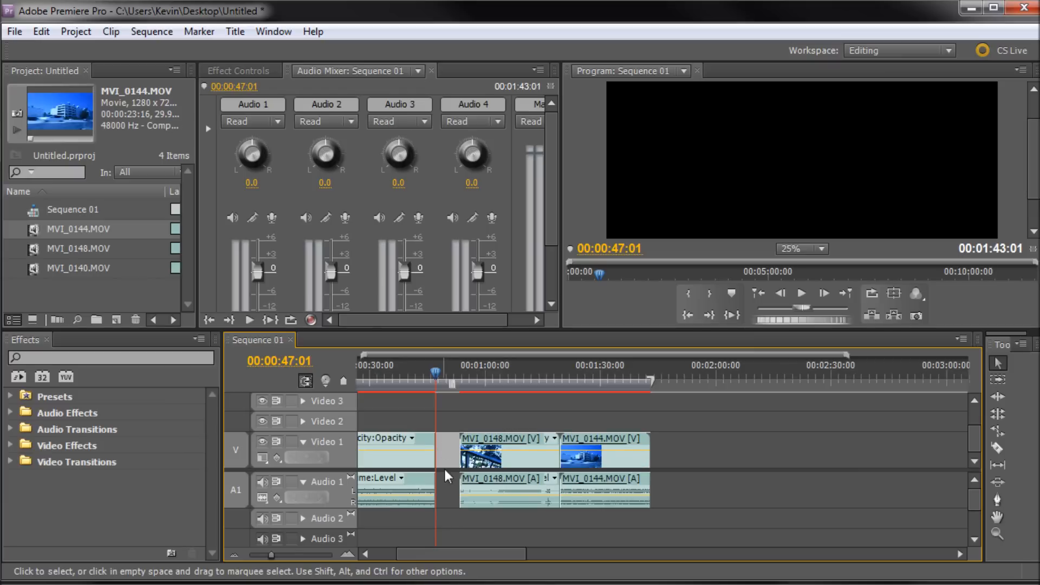
key(Delete)
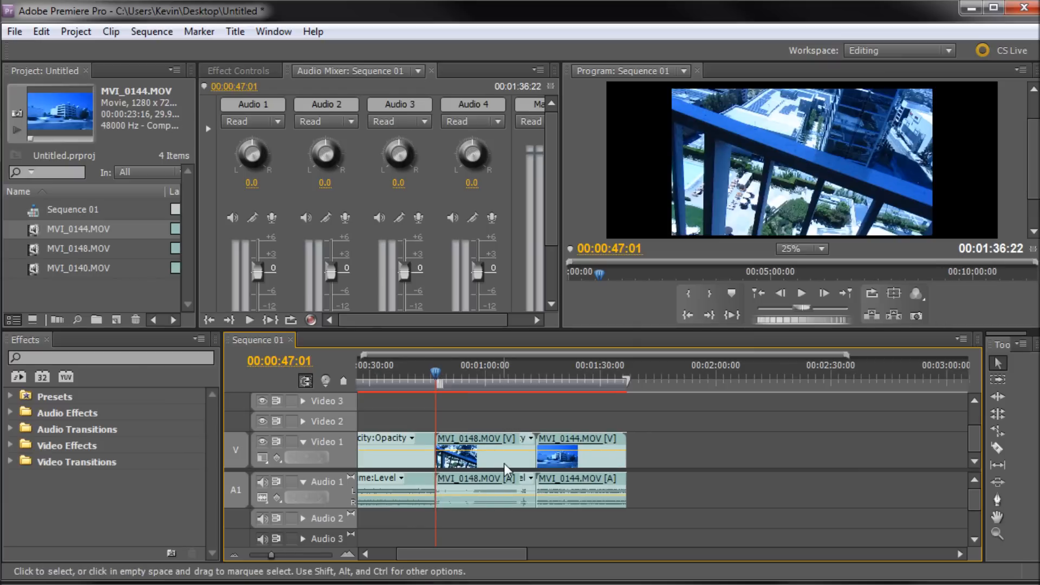
Undo the gap deletion, the piece deletion and the split of MVI_0140.
key(ctrl+z)
key(ctrl+z)
key(ctrl+z)
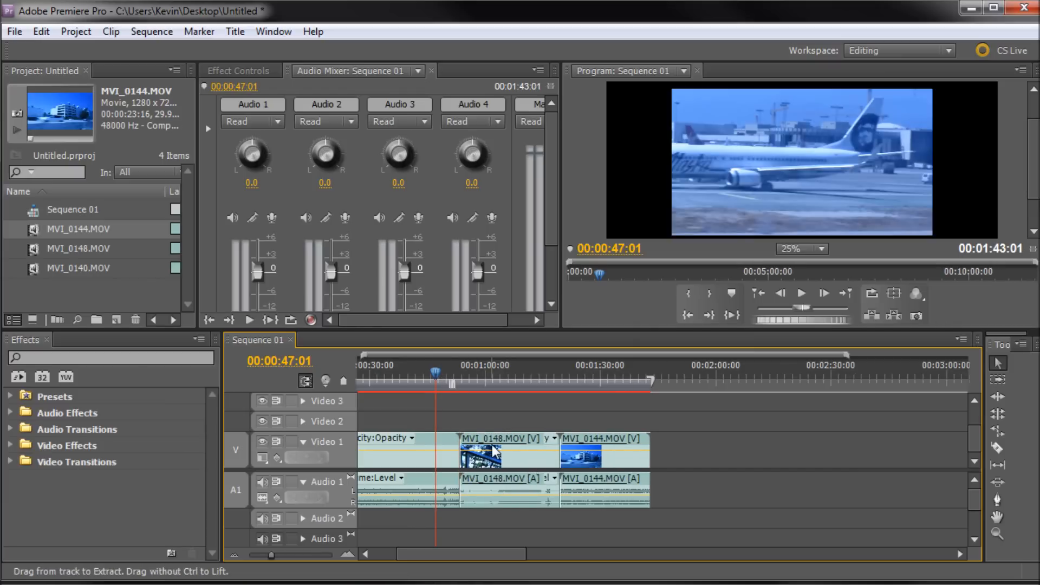
Split MVI_0140 at 00:00:47:01 with the Razor tool and ripple-delete the short trailing piece.
click(998, 449)
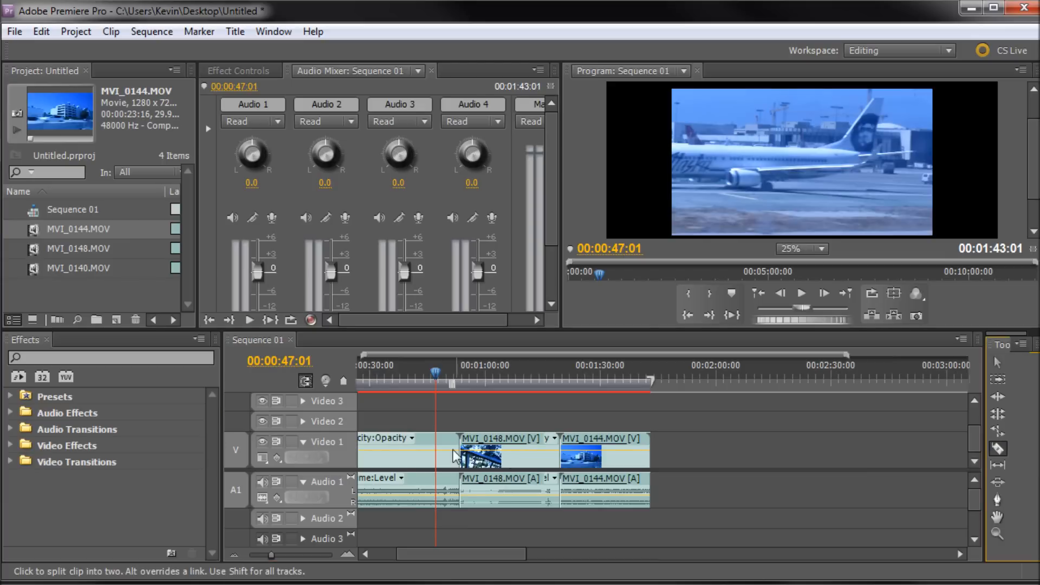
click(436, 442)
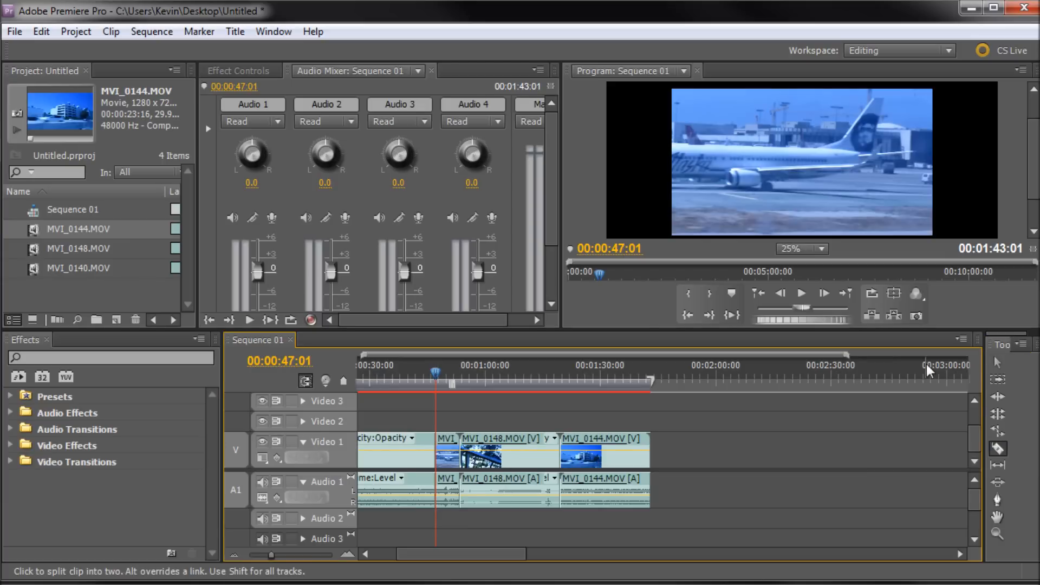
click(997, 366)
click(448, 442)
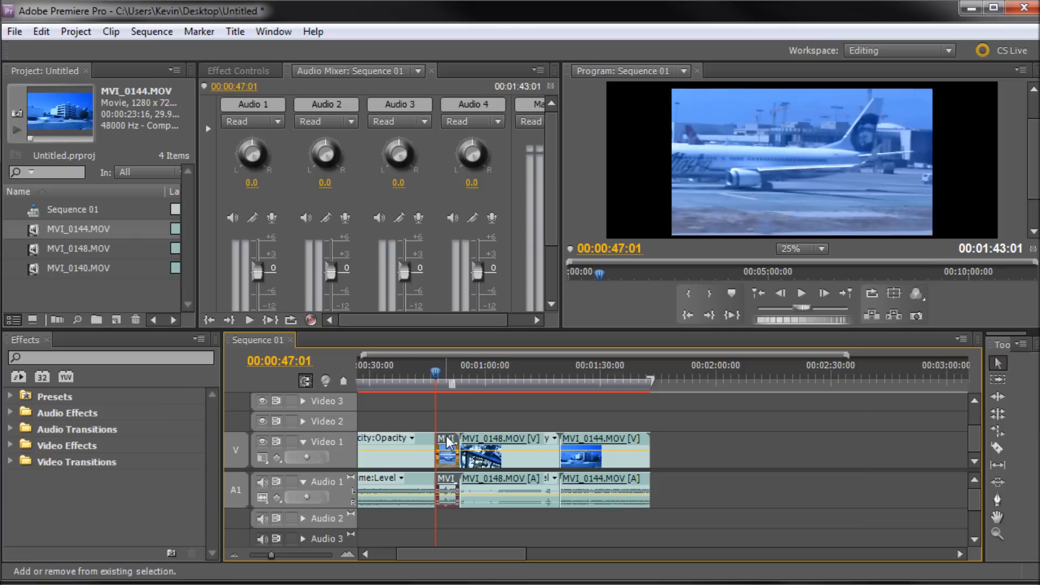
key(shift+Delete)
Enlarge the Program monitor and scale MVI_0140 up to fill the frame at 00:00:45:16.
mouse_move(435, 375)
mouse_down()
mouse_move(360, 378)
mouse_move(458, 380)
mouse_move(432, 382)
mouse_up()
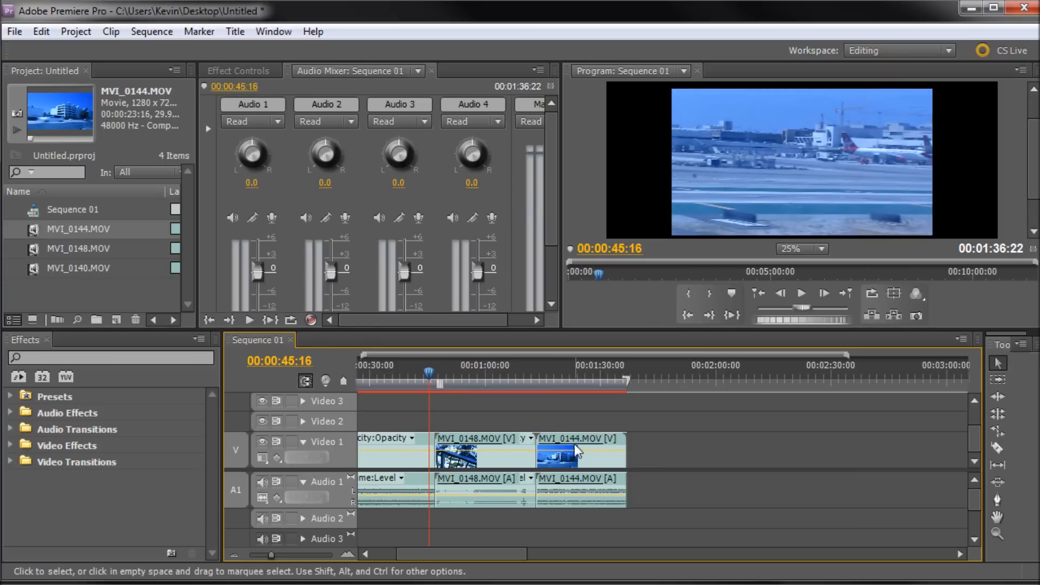
mouse_move(519, 445)
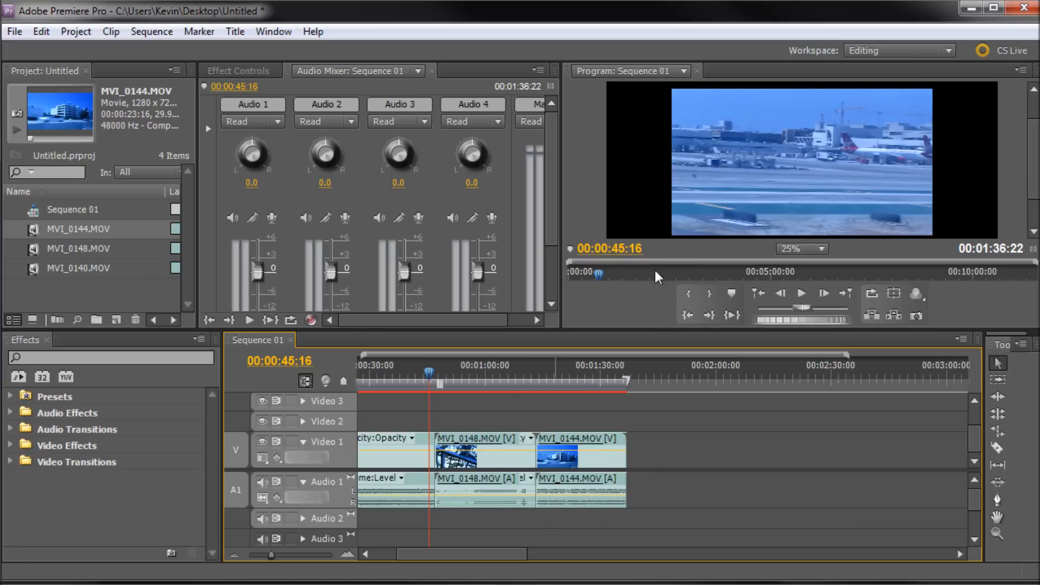
drag(625, 327, 645, 454)
click(689, 283)
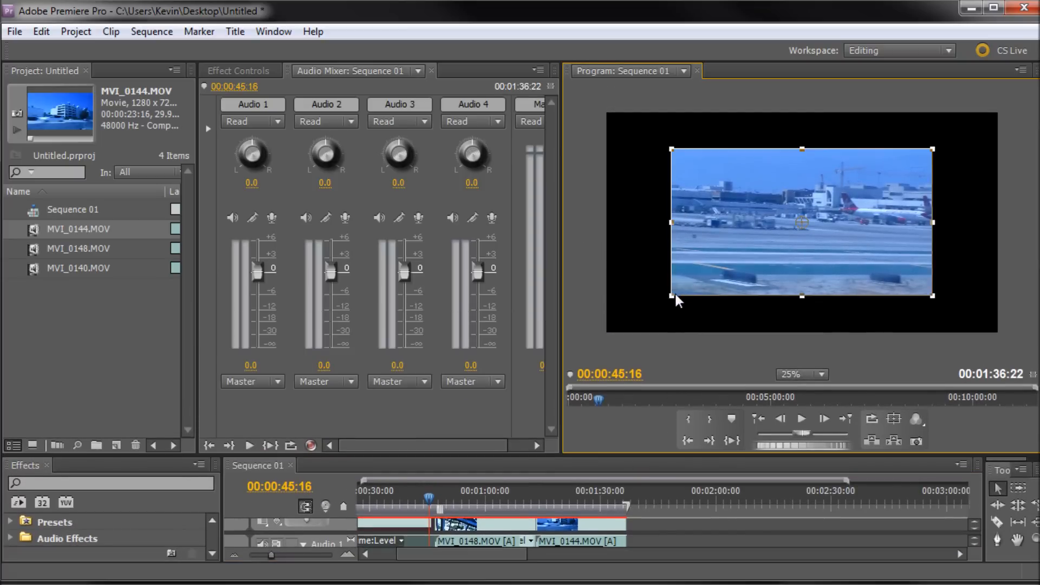
drag(671, 296, 625, 334)
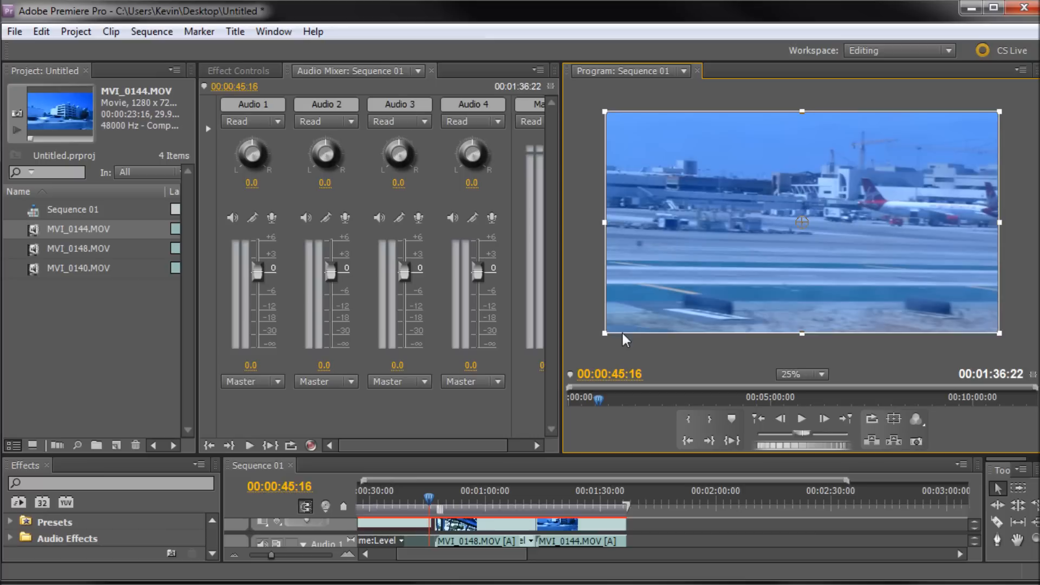
Restore the Program monitor size and scale MVI_0148 up to fill the frame at 00:00:58:27.
drag(404, 458, 411, 377)
click(504, 444)
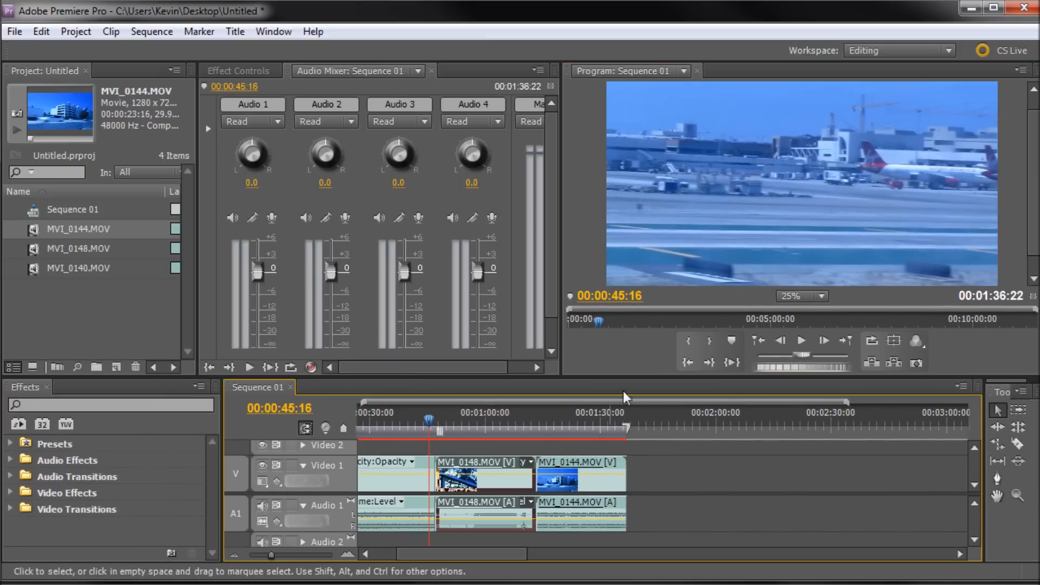
click(482, 421)
click(697, 245)
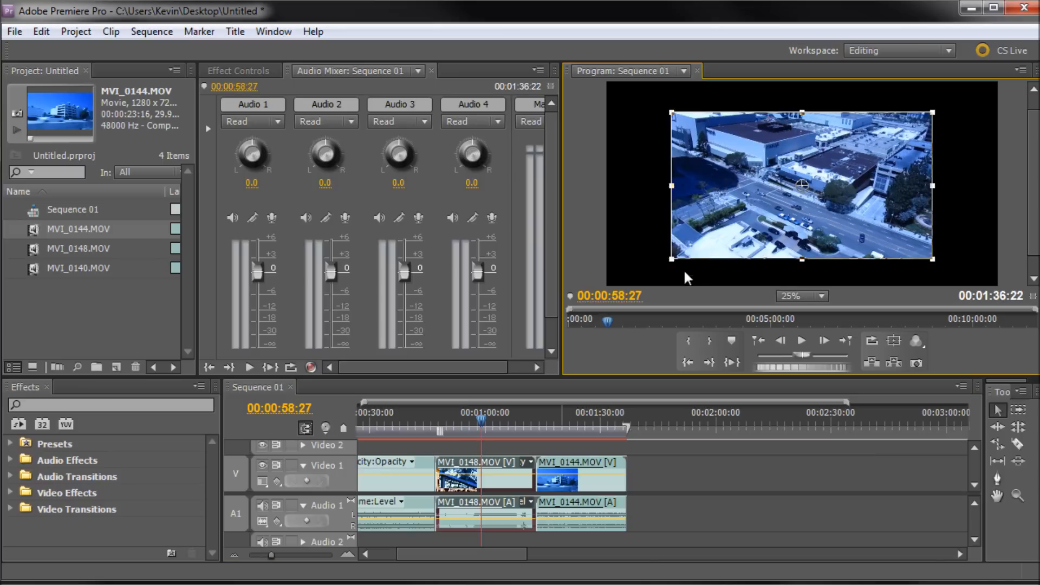
drag(672, 258, 577, 294)
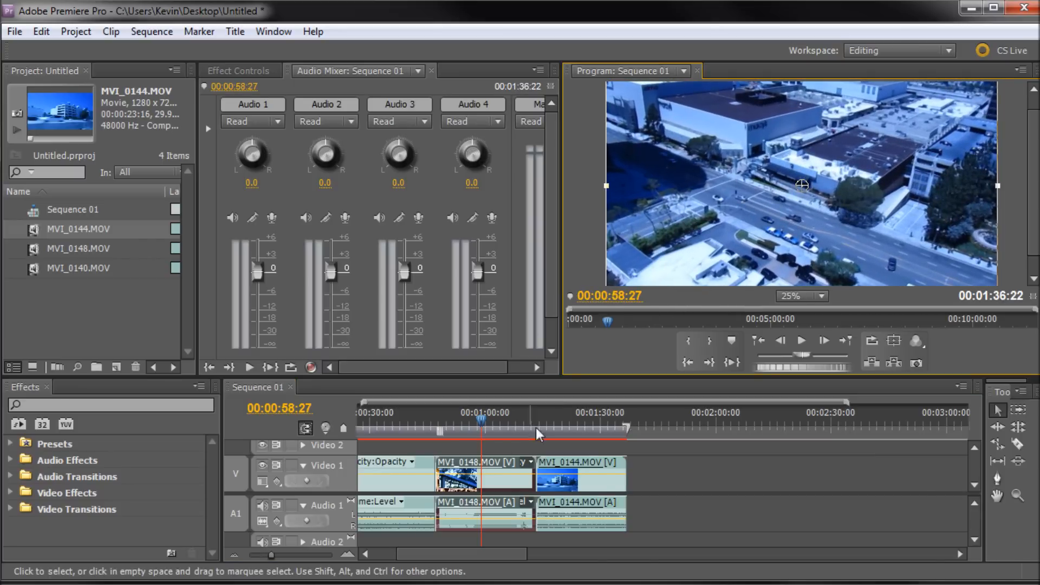
Scale MVI_0144 up in the Program monitor to fill the frame at 00:01:20:29.
click(565, 422)
click(705, 255)
drag(674, 259, 599, 302)
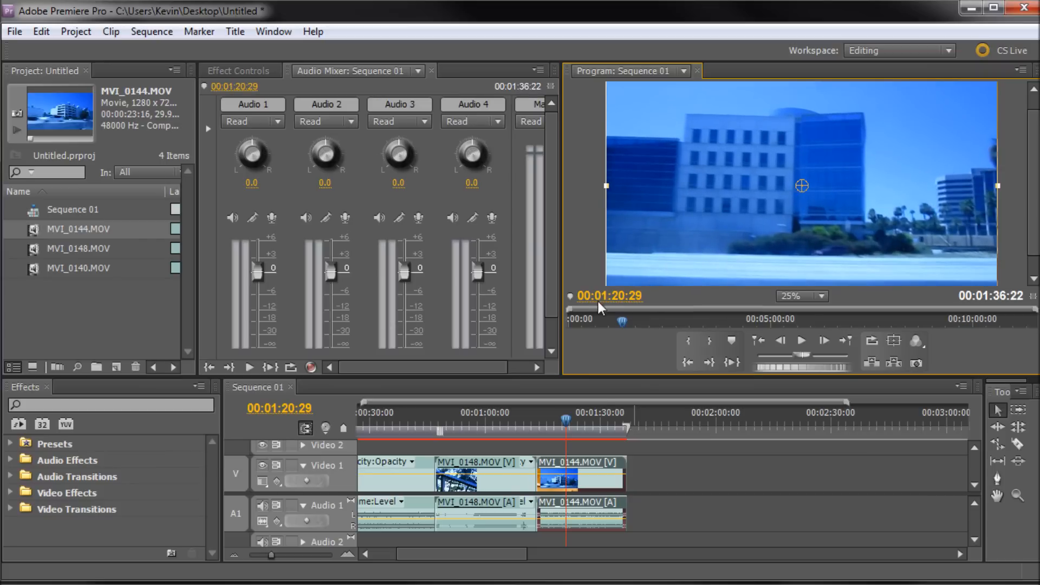
Move MVI_0148's video to Video 2 and its audio to Audio 2, with the playhead at 00:00:41:22.
click(489, 430)
mouse_move(412, 425)
mouse_down()
mouse_move(457, 424)
mouse_move(416, 425)
mouse_up()
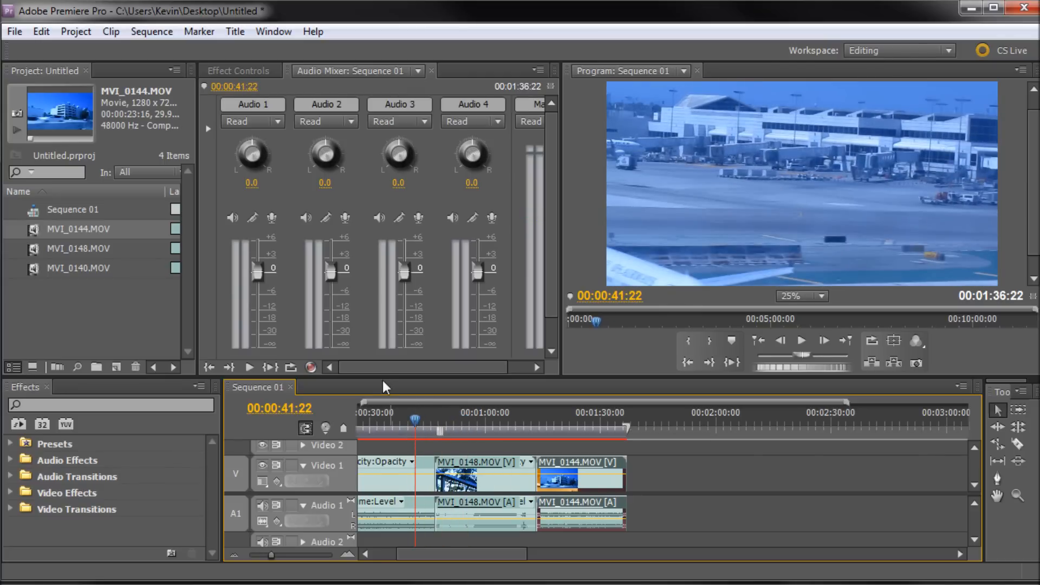
drag(379, 375, 388, 266)
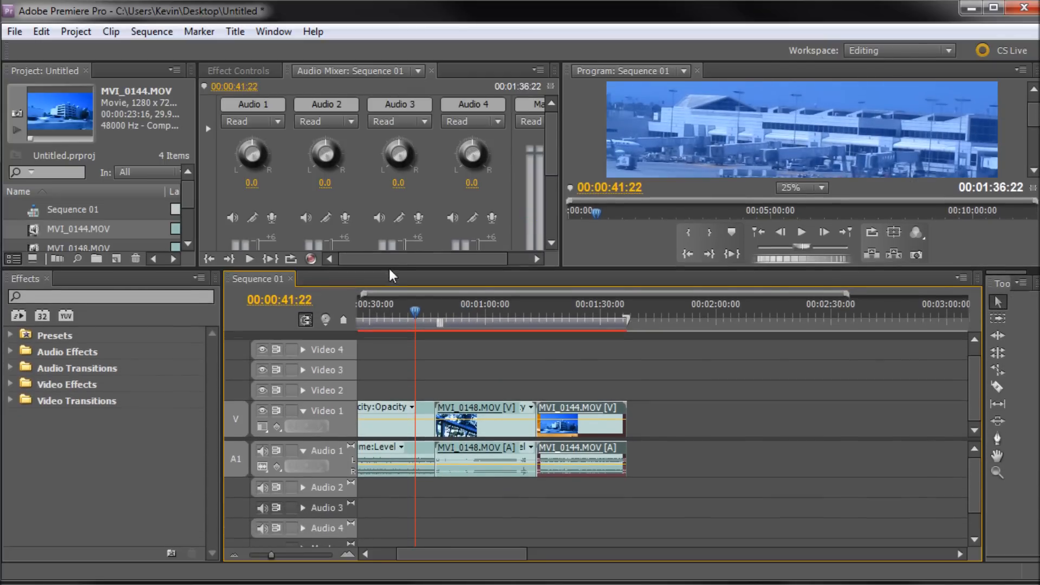
drag(470, 552, 429, 554)
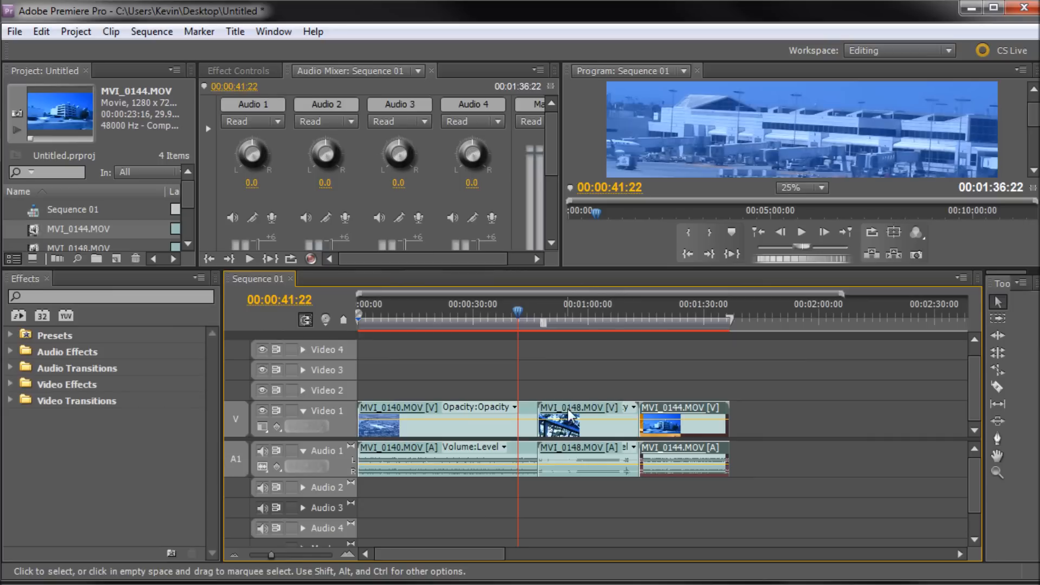
click(564, 432)
drag(551, 412, 604, 390)
drag(596, 457, 585, 489)
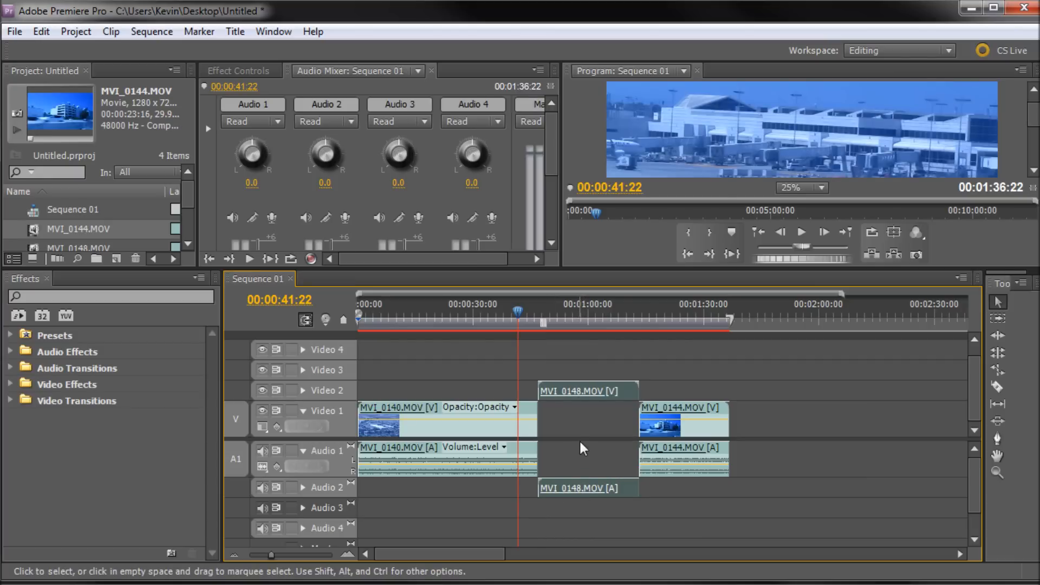
Slide MVI_0148 on Video 2 and Audio 2 earlier so it starts at about 00:00:37, overlapping MVI_0140's end.
click(304, 391)
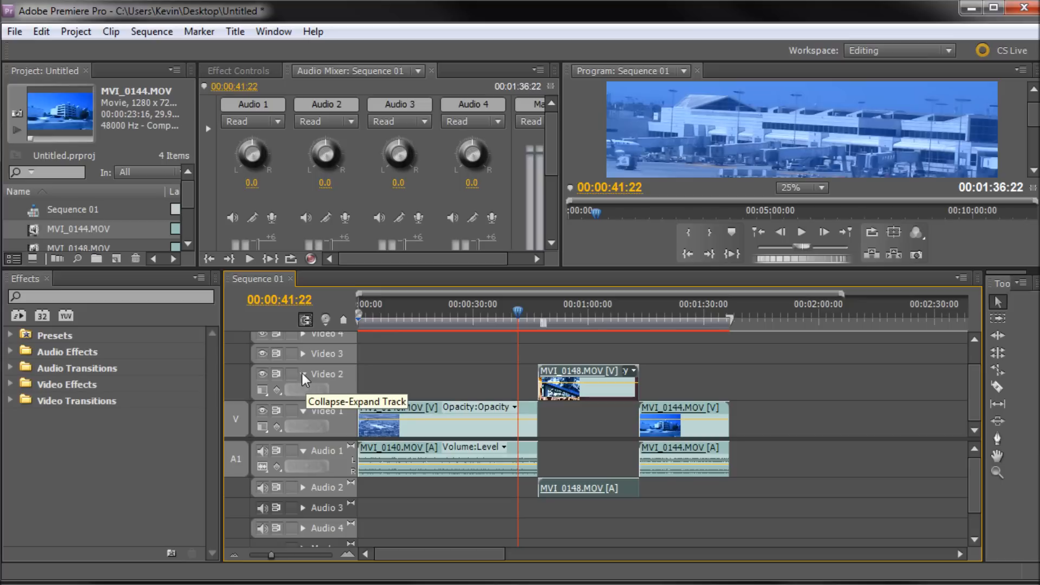
click(302, 375)
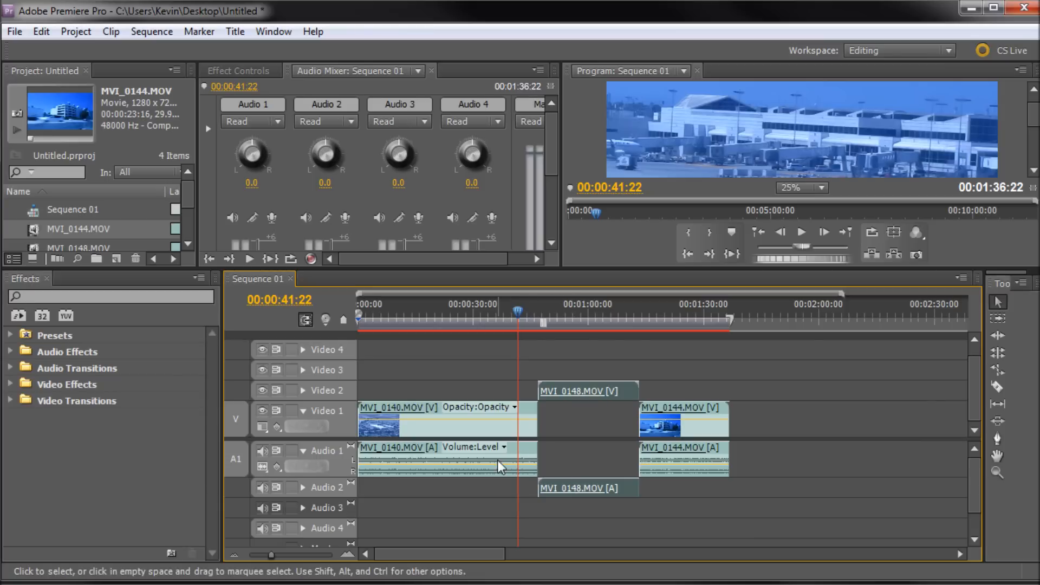
drag(604, 391, 557, 391)
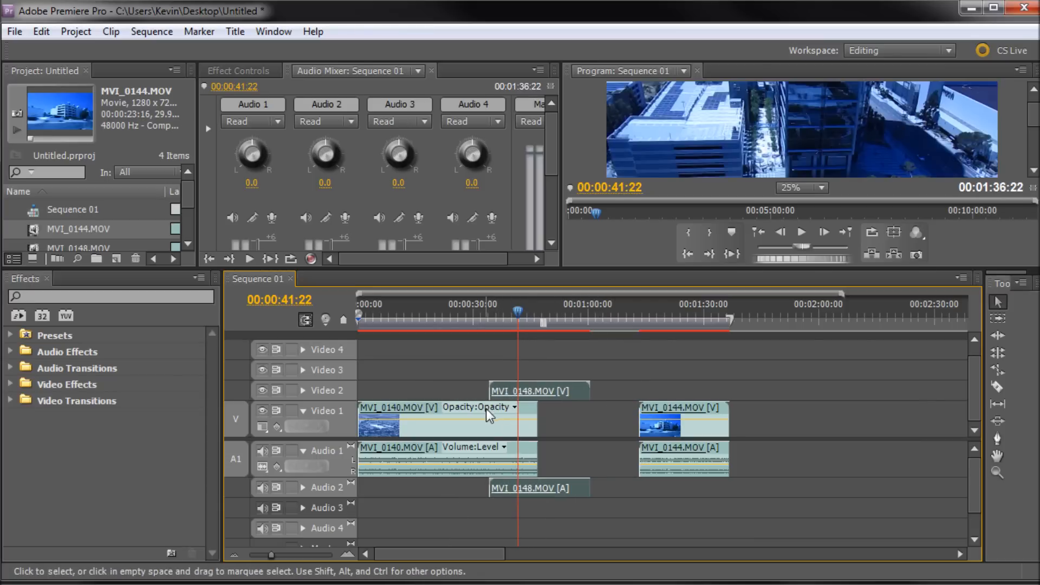
mouse_move(575, 391)
mouse_down()
mouse_move(508, 390)
mouse_move(594, 386)
mouse_move(585, 389)
mouse_up()
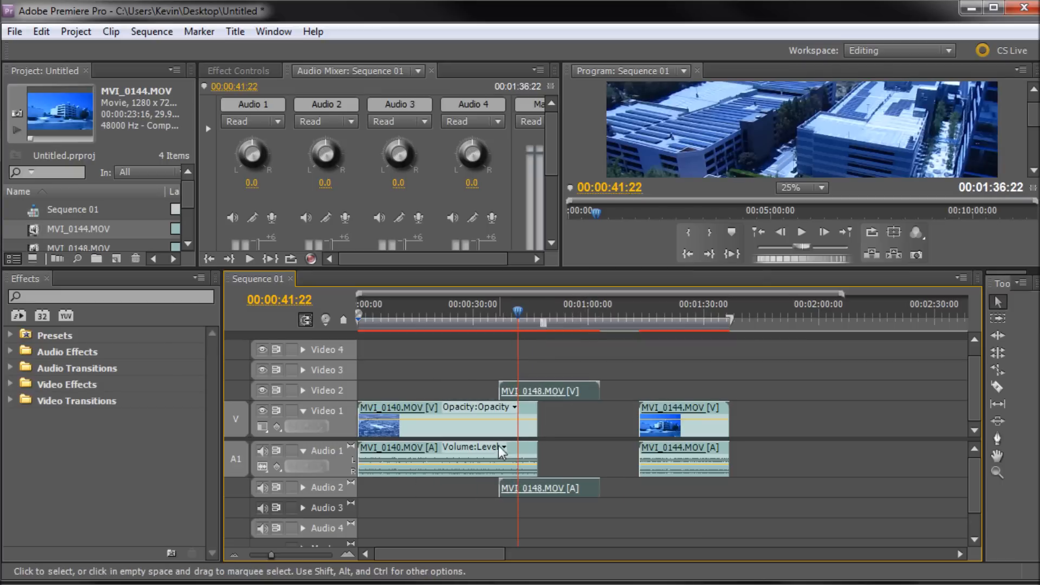
Slide MVI_0148 on Video 2 and Audio 2 earlier so it starts at about 00:00:13.
drag(564, 393, 480, 392)
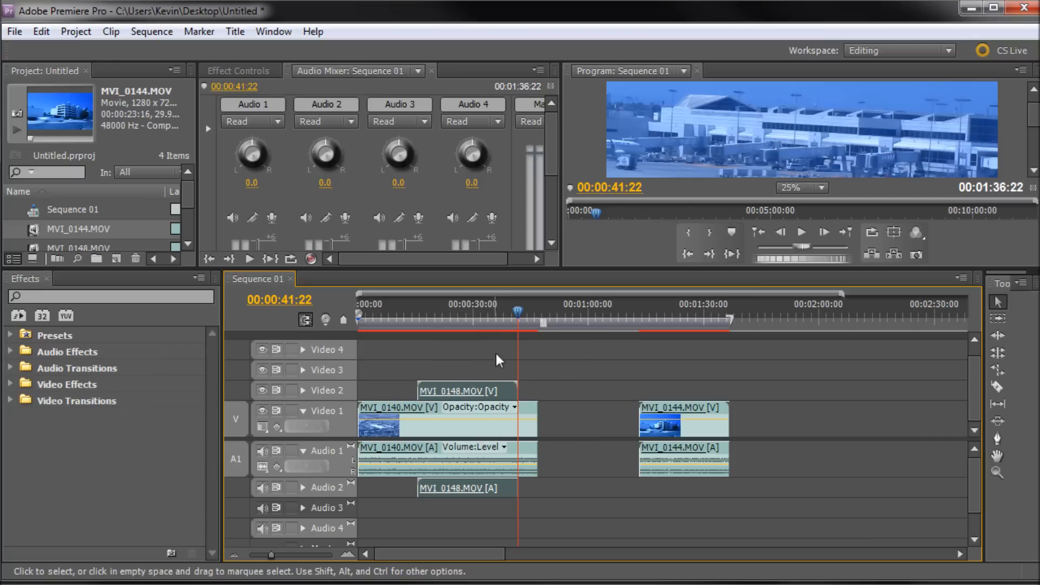
drag(489, 391, 478, 392)
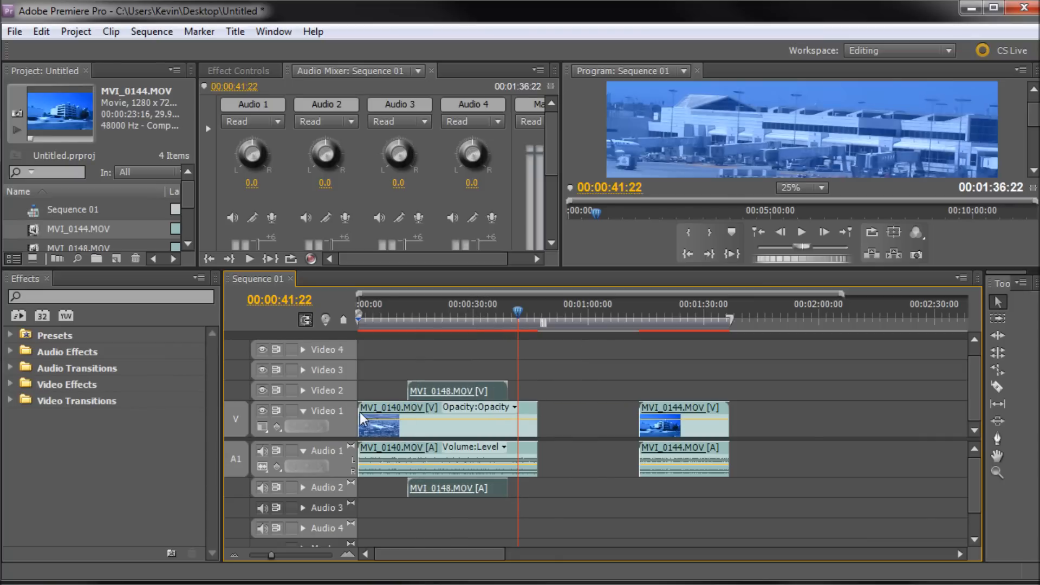
Scale MVI_0148 down into a small picture-in-picture and place it in the frame's top-right corner.
drag(400, 321, 428, 322)
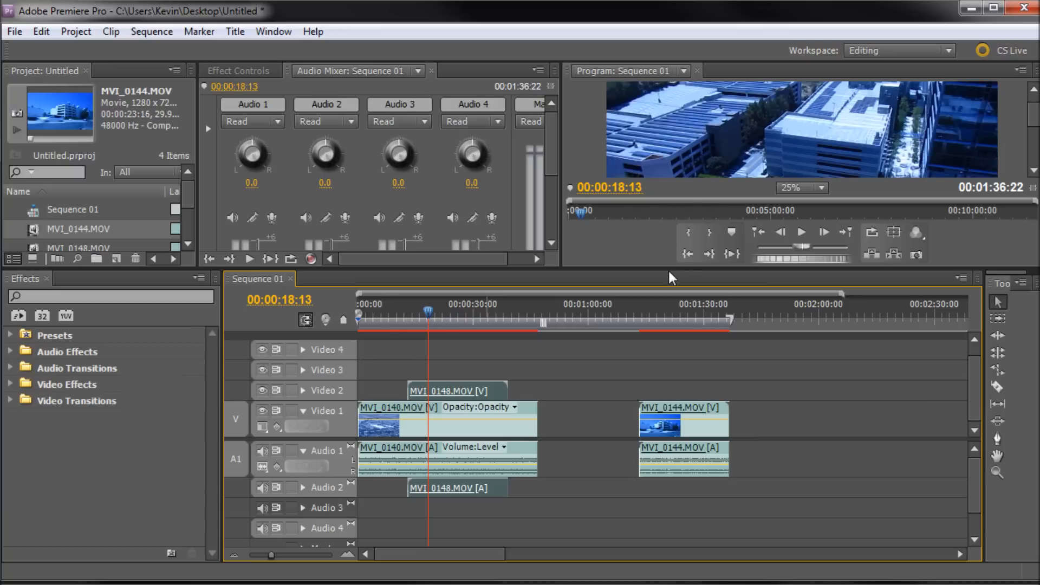
drag(670, 271, 677, 437)
click(932, 290)
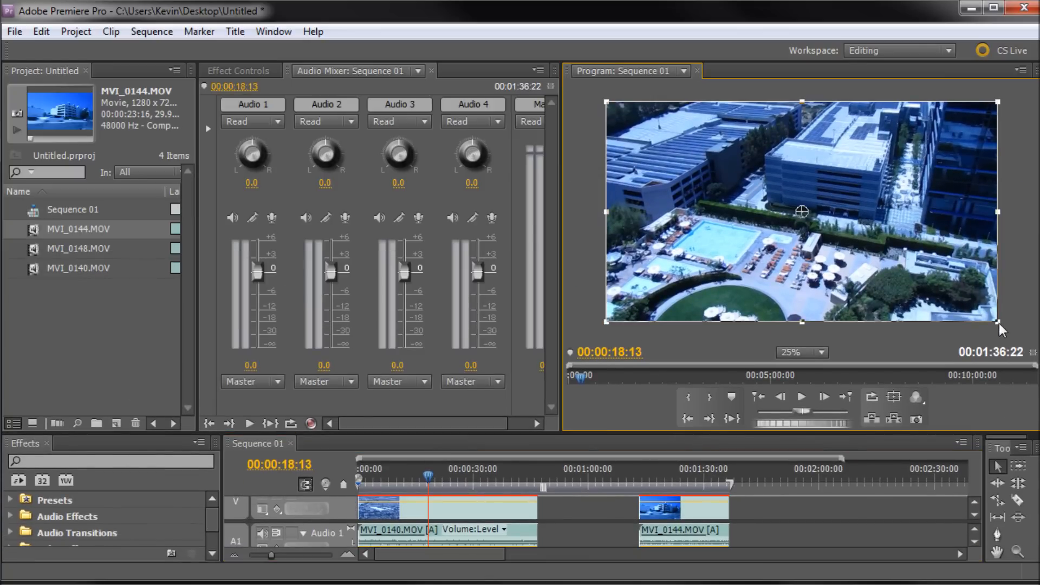
drag(996, 324, 721, 169)
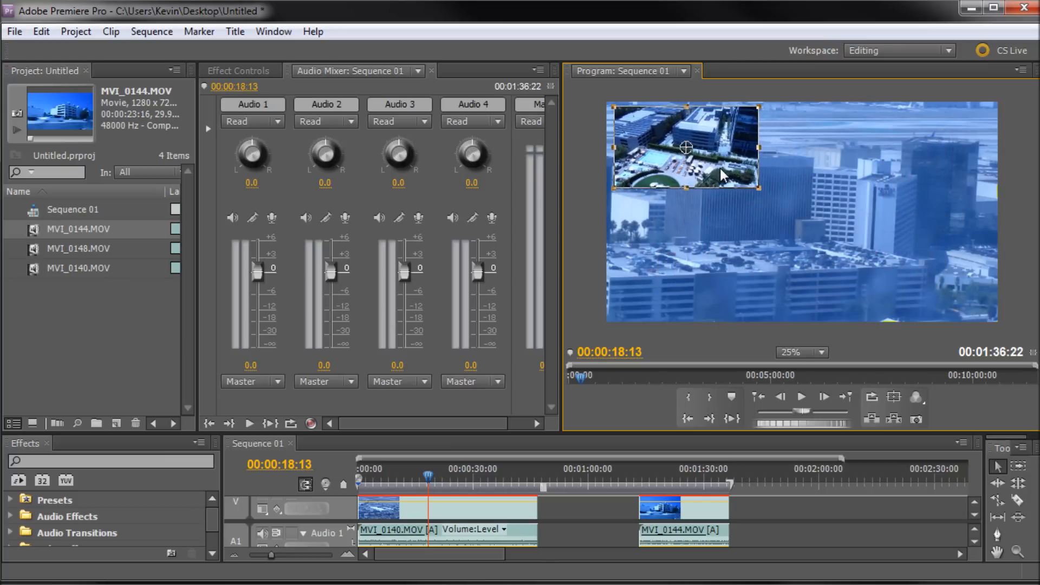
drag(705, 174, 935, 175)
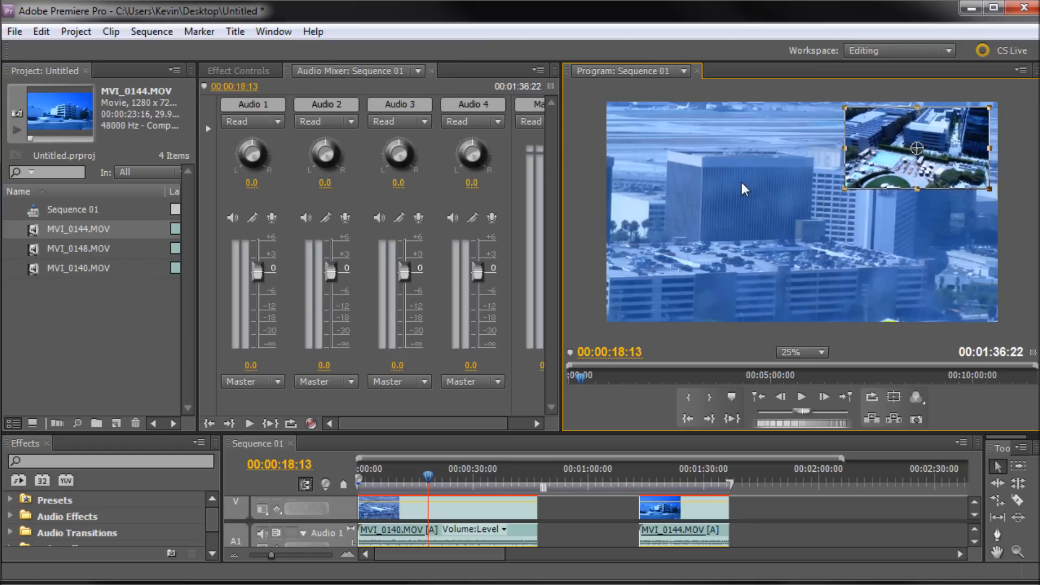
drag(869, 152, 873, 156)
drag(423, 475, 390, 479)
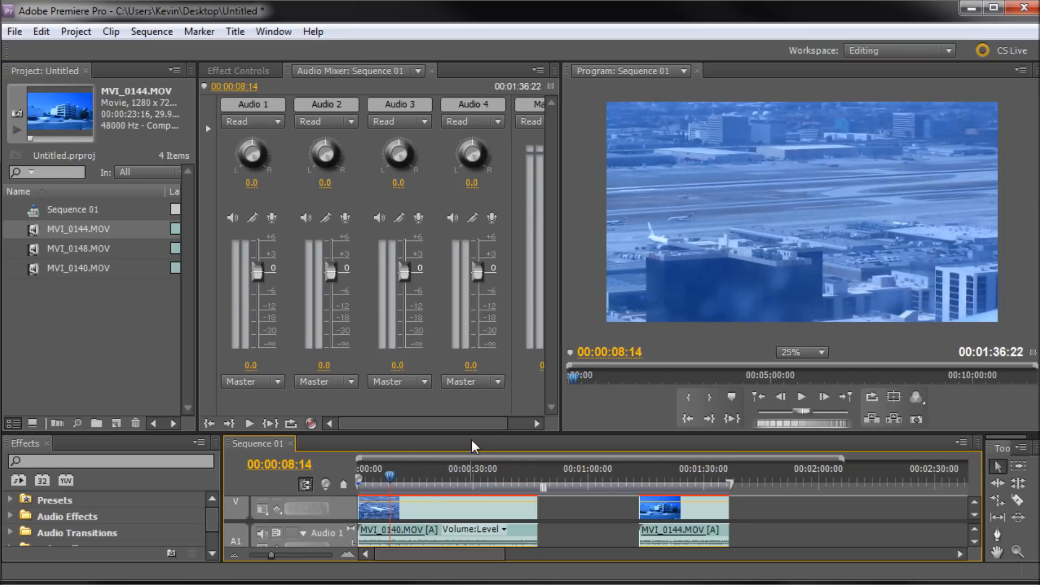
drag(471, 432, 474, 345)
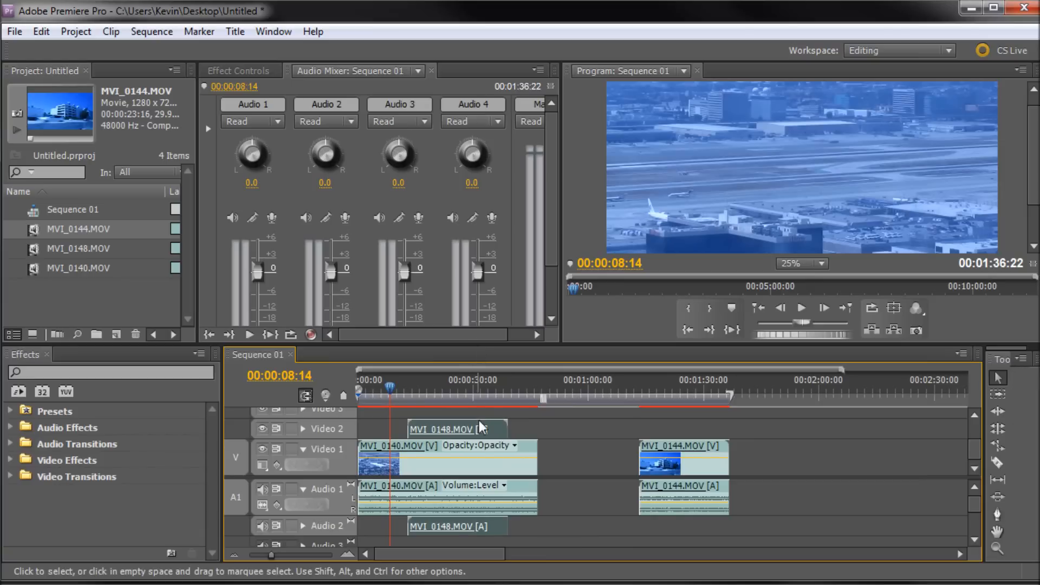
Reposition MVI_0148 on Video 2 and Audio 2 so it starts at about 00:00:18.
drag(480, 429, 516, 441)
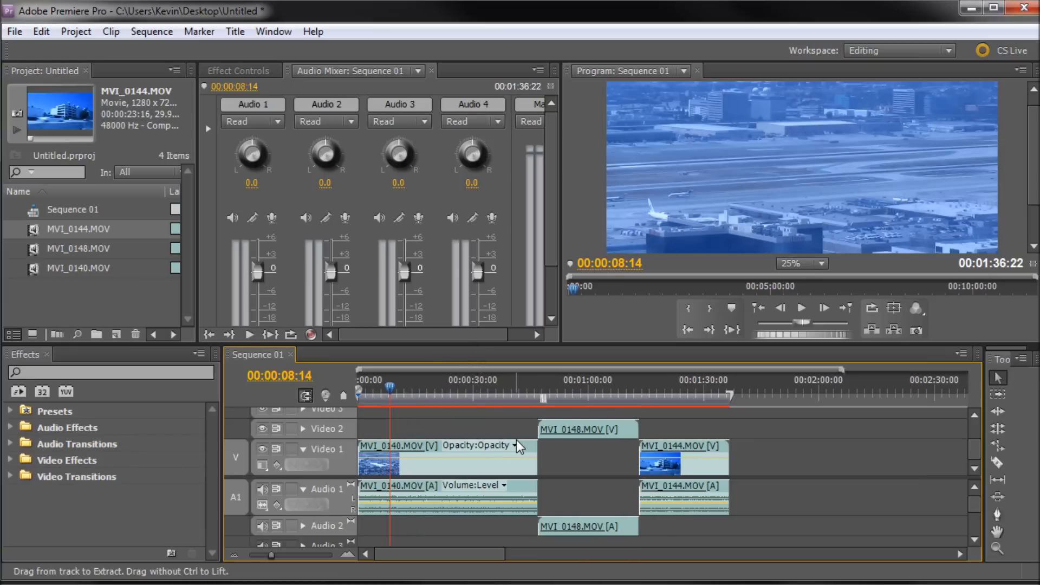
key(ctrl+z)
key(ctrl+z)
drag(579, 449, 557, 423)
drag(567, 488, 567, 524)
drag(566, 425, 457, 430)
Scrub through the start of MVI_0148 over MVI_0140 to preview the picture-in-picture.
click(389, 390)
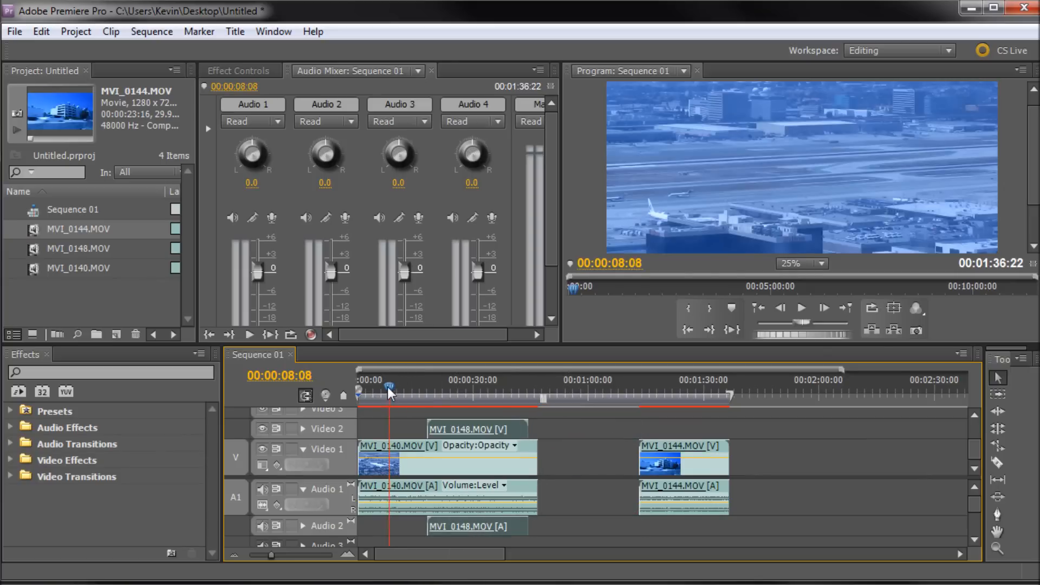
drag(389, 390, 418, 389)
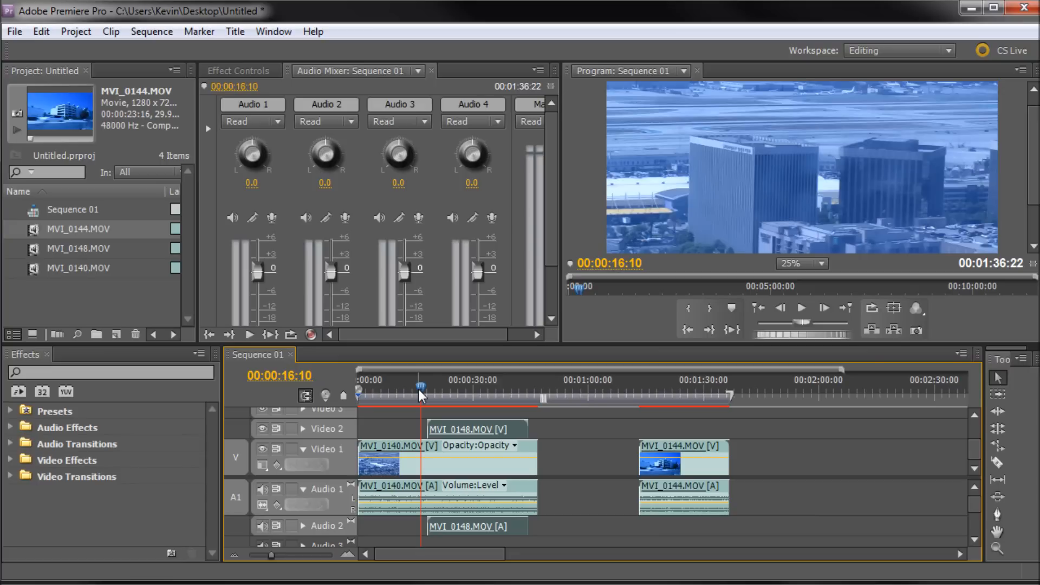
mouse_move(418, 389)
mouse_down()
mouse_move(408, 390)
mouse_move(426, 390)
mouse_up()
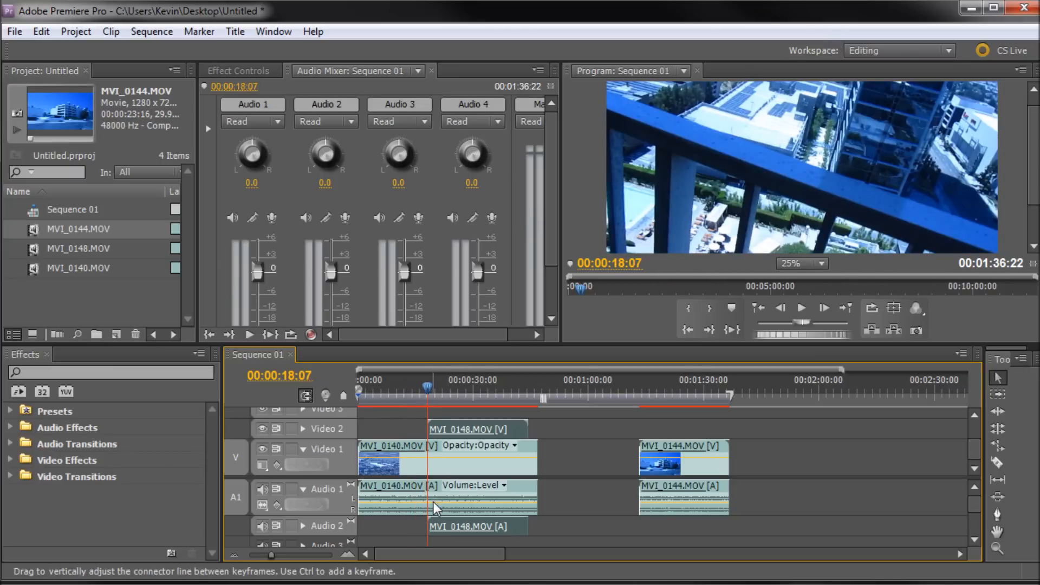
click(423, 459)
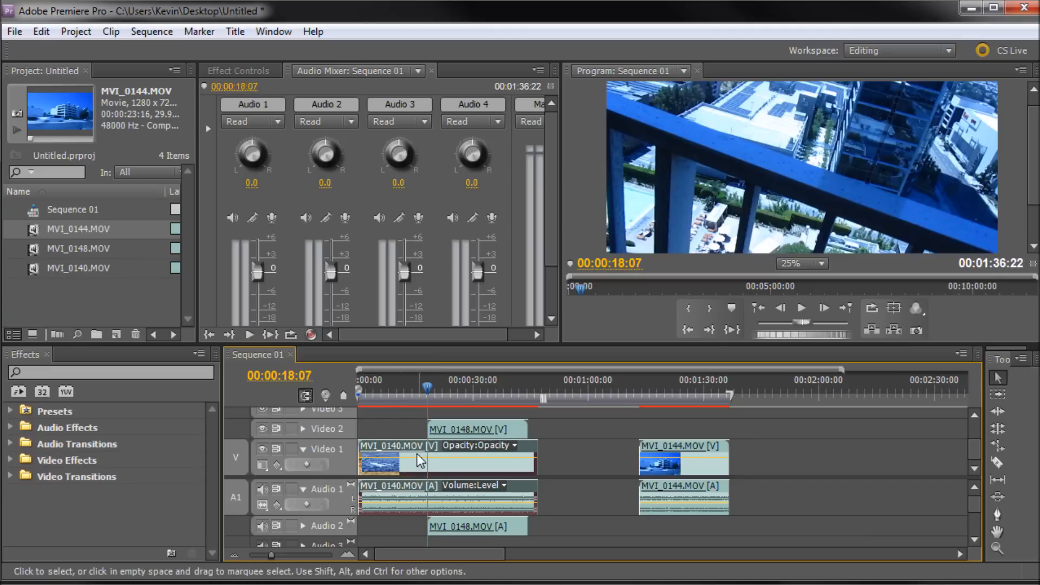
drag(428, 388, 446, 389)
click(462, 413)
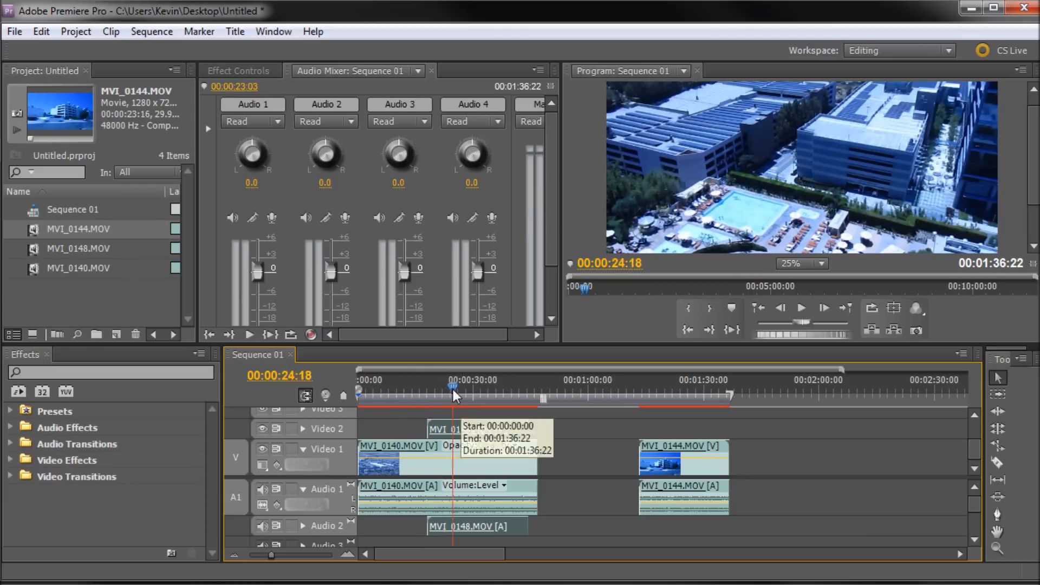
click(423, 389)
drag(424, 389, 427, 389)
click(394, 490)
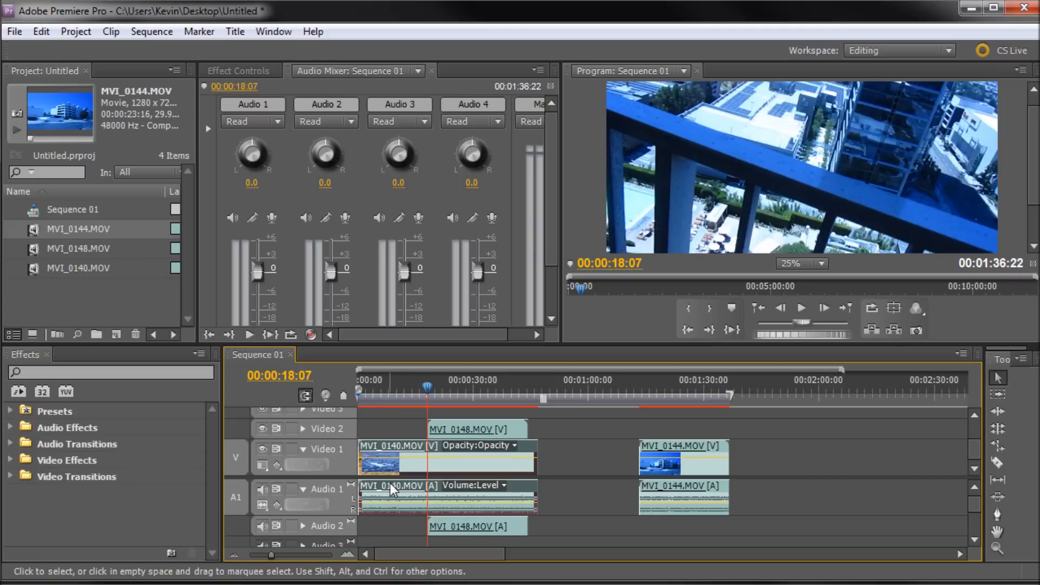
click(449, 523)
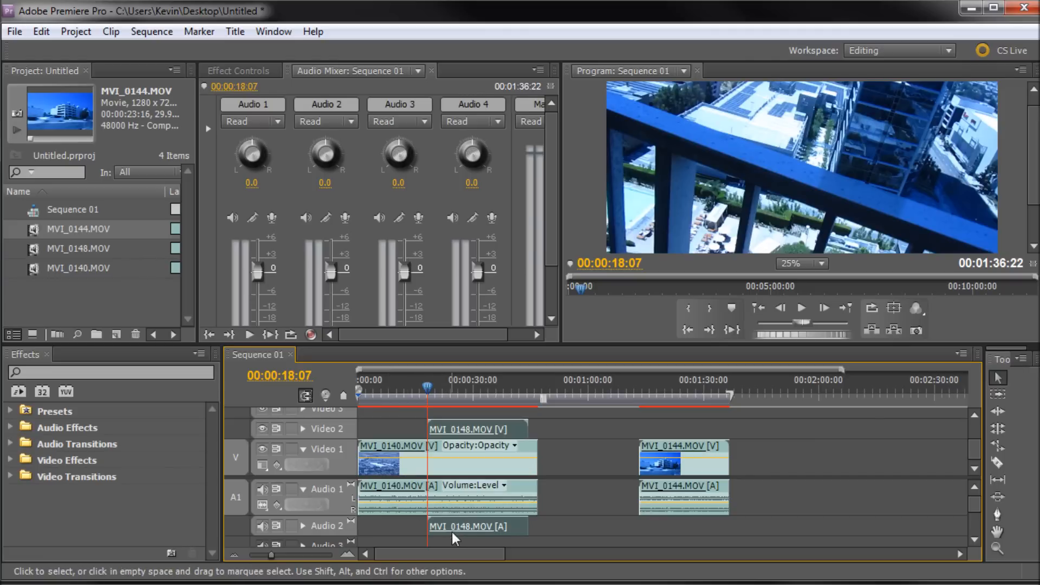
click(437, 392)
drag(439, 393, 445, 393)
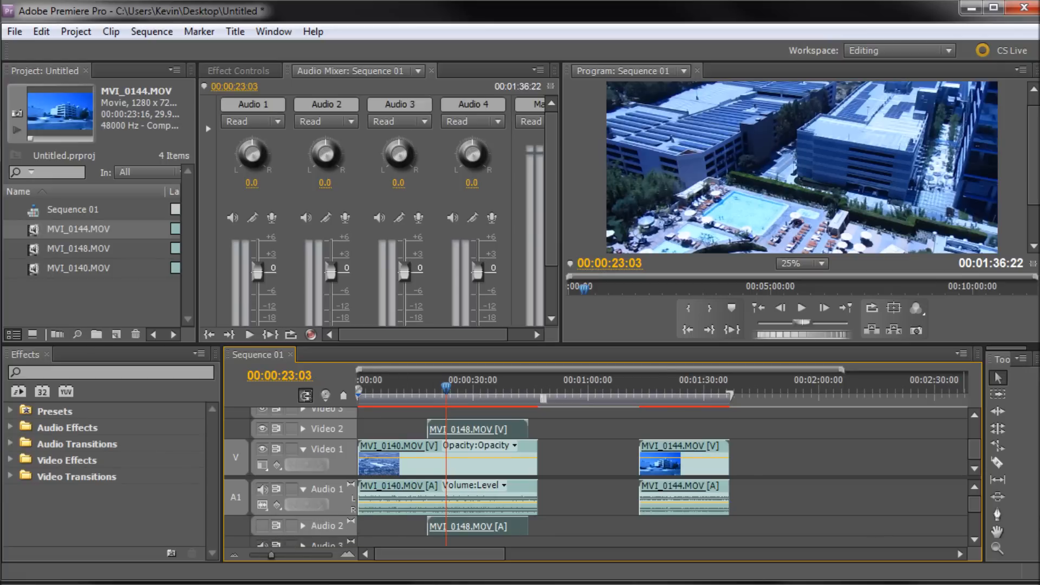
Expand the Audio 2 track to show MVI_0148's audio clip.
right_click(506, 528)
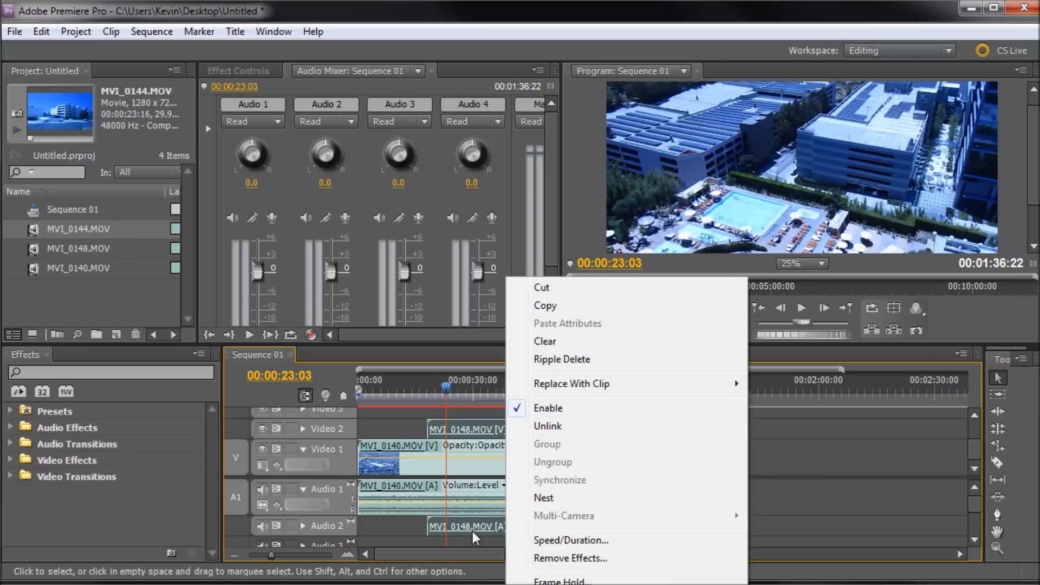
click(368, 527)
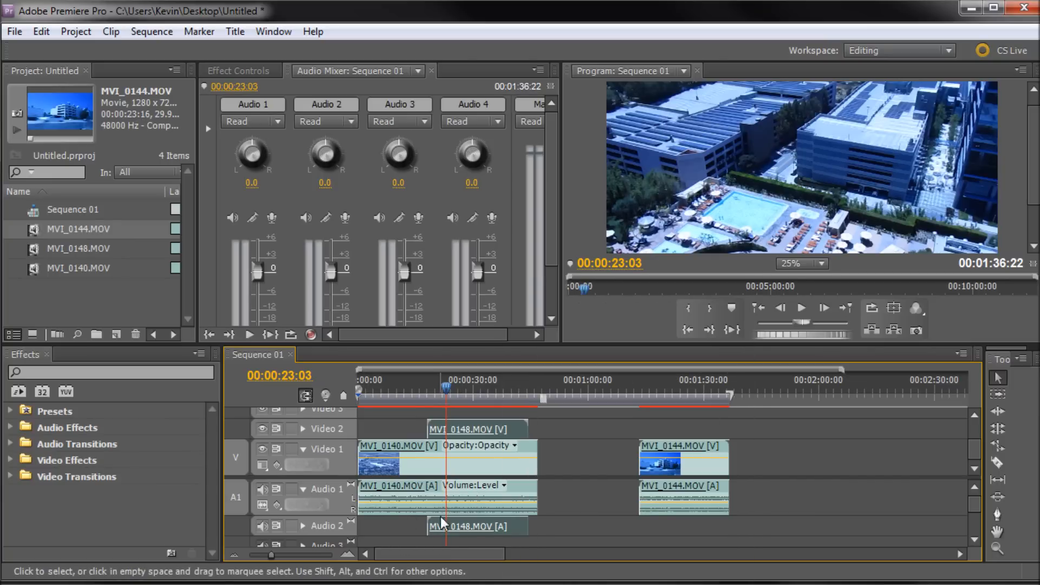
click(303, 525)
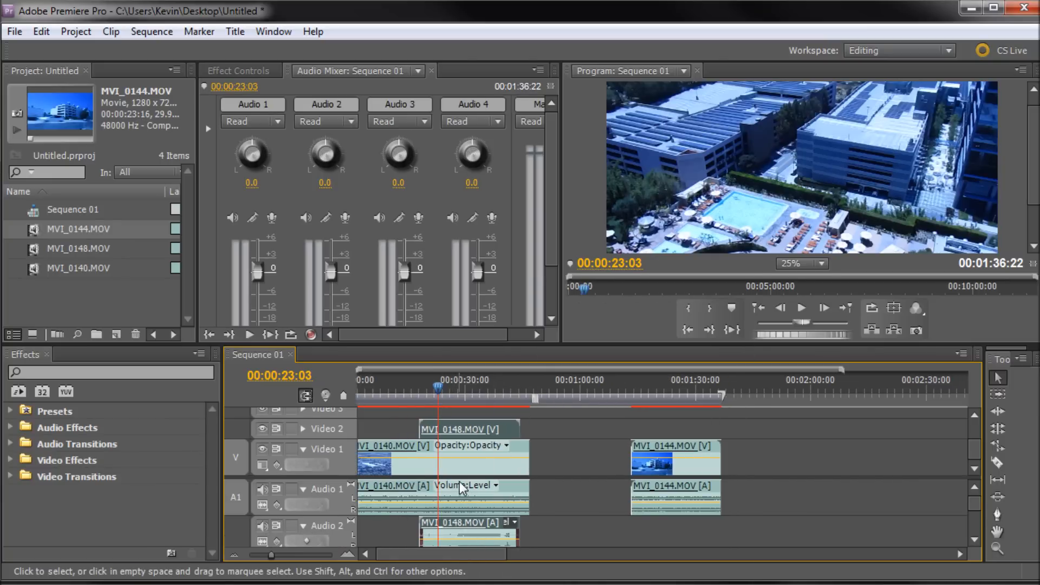
drag(442, 343, 442, 284)
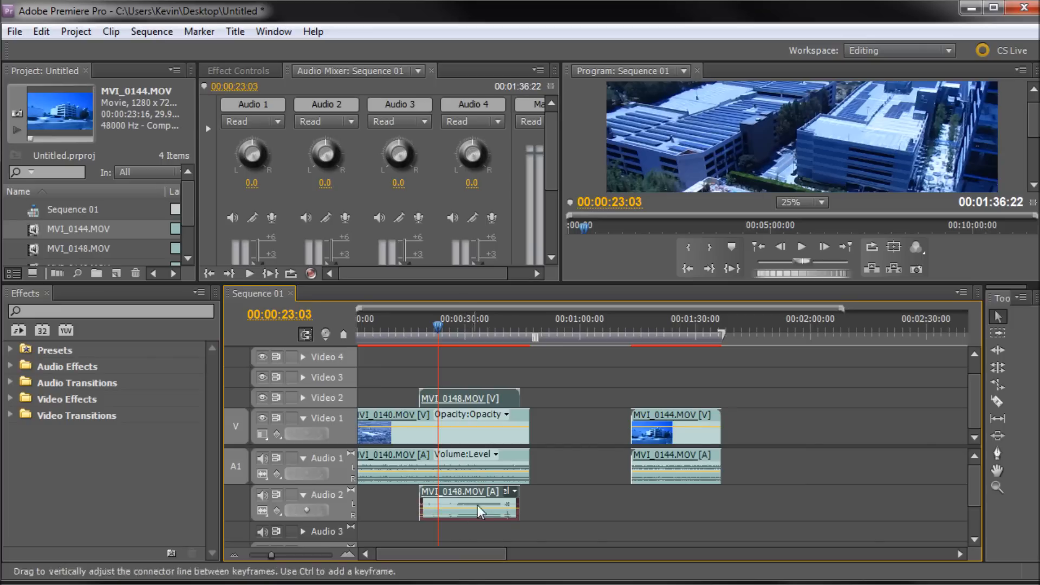
Unlink MVI_0148's audio from its video and delete it, then undo both changes.
right_click(448, 502)
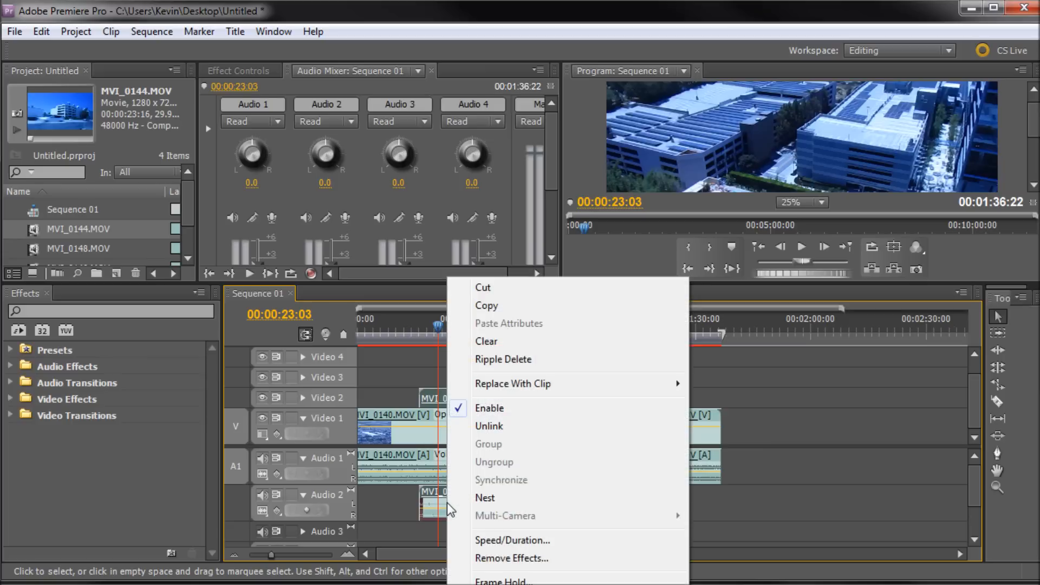
click(489, 426)
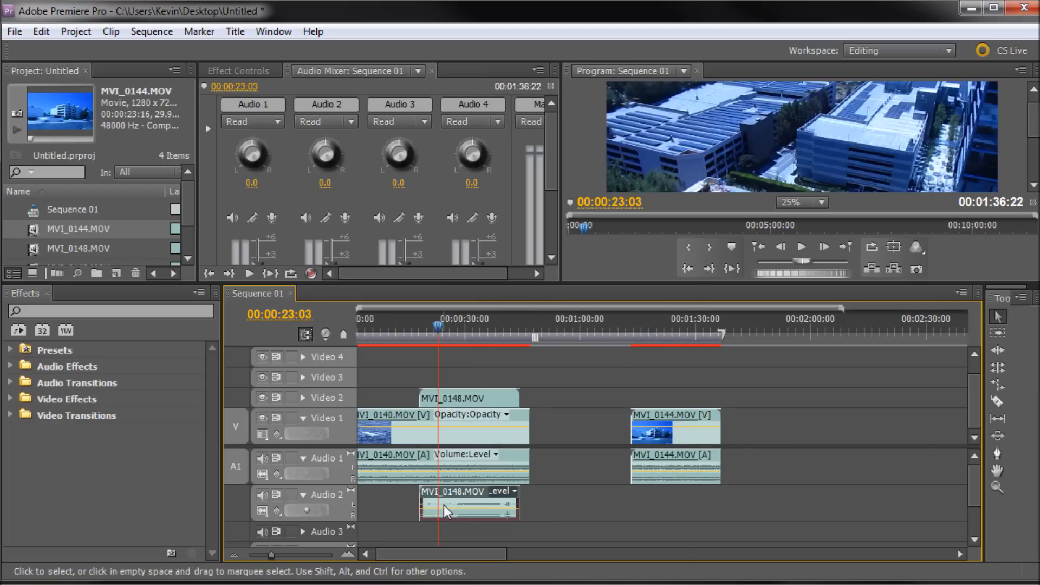
key(Delete)
key(ctrl+z)
key(ctrl+z)
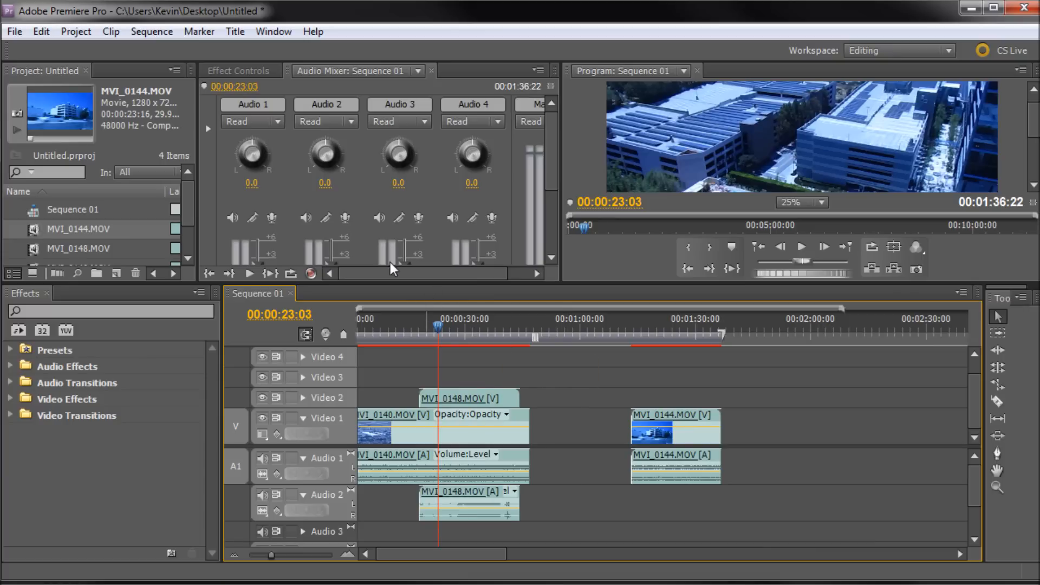
click(300, 87)
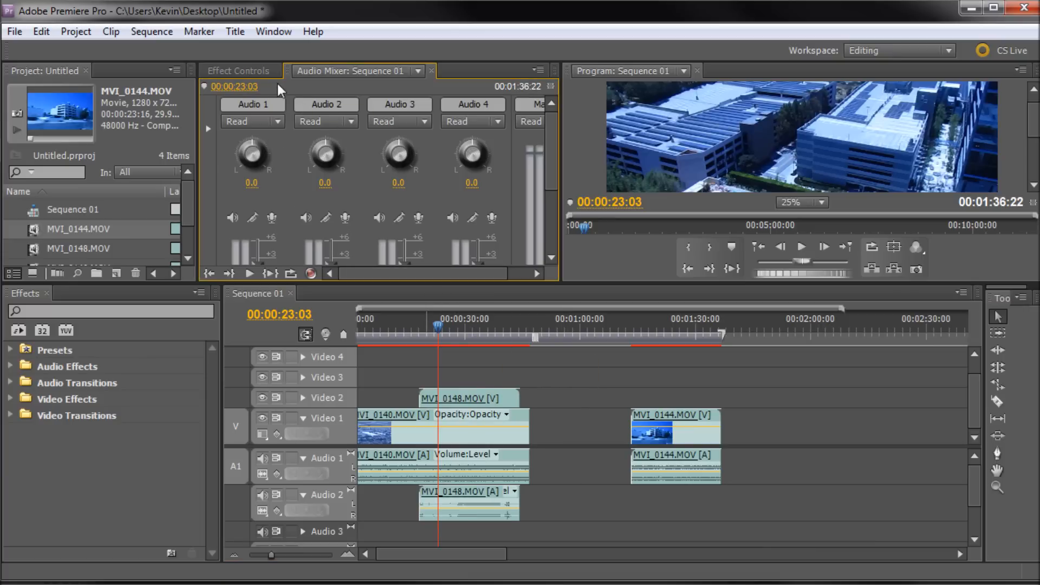
key(grave)
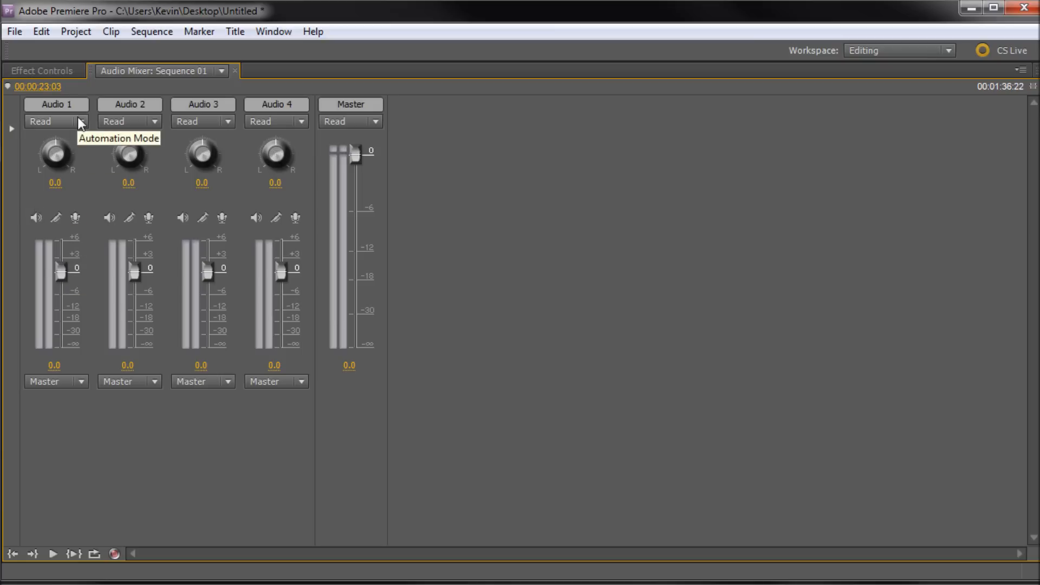
key(grave)
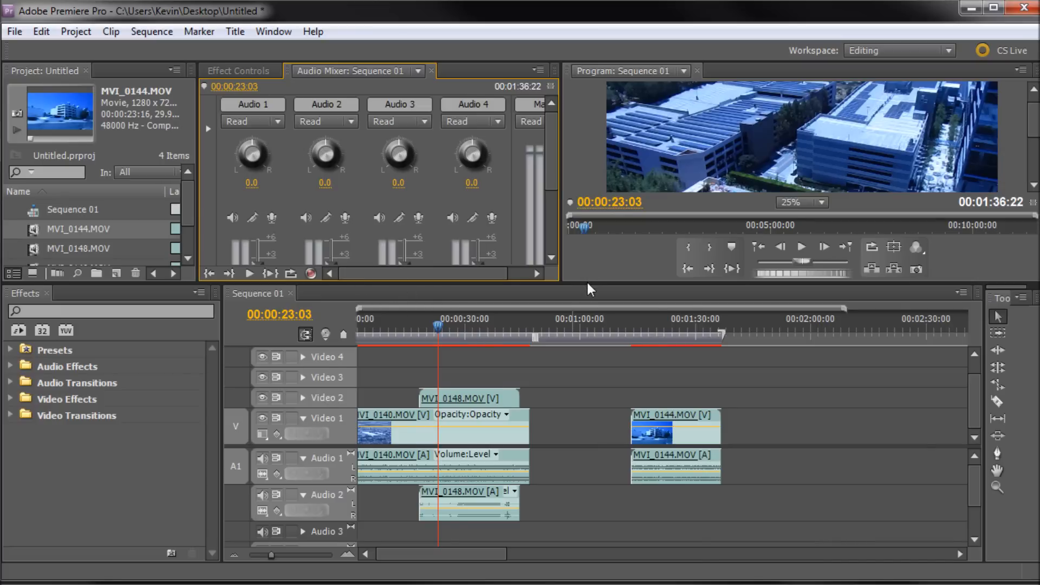
Move MVI_0144 earlier on Video 1 and Audio 1 so it starts right at MVI_0140's end, about 00:00:46.
drag(587, 281, 578, 343)
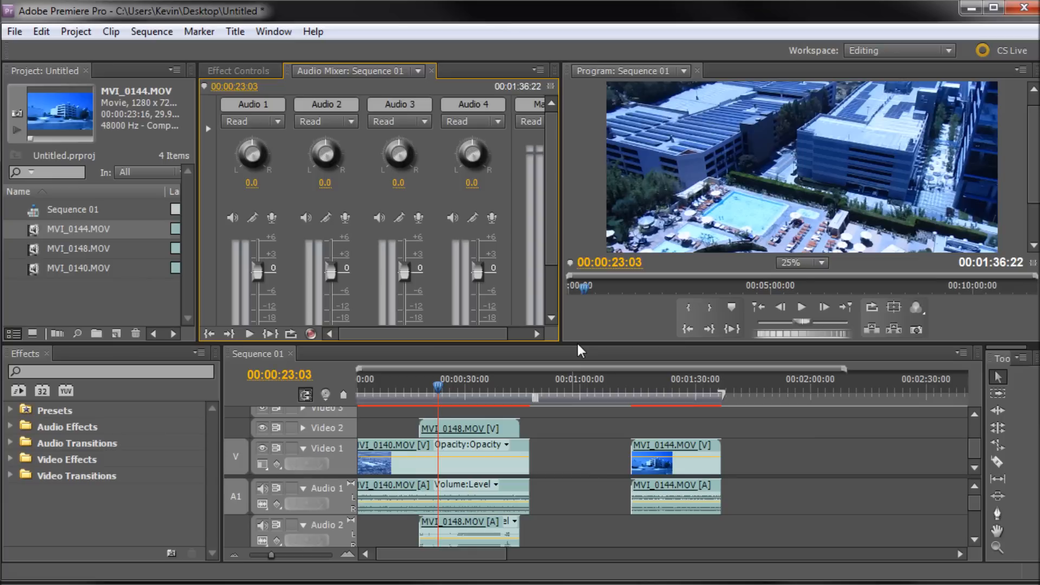
drag(659, 446, 561, 445)
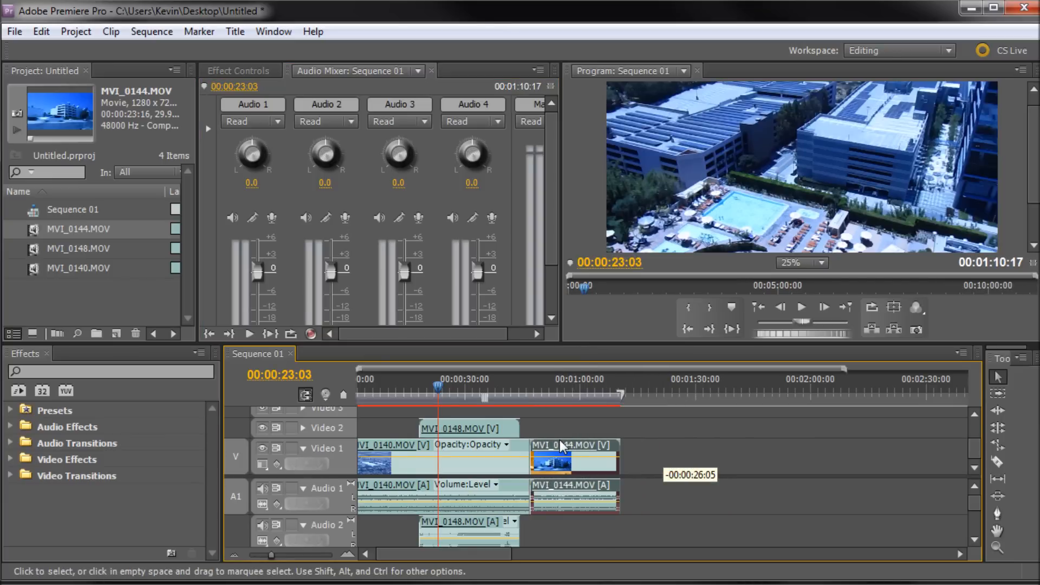
drag(515, 379, 530, 379)
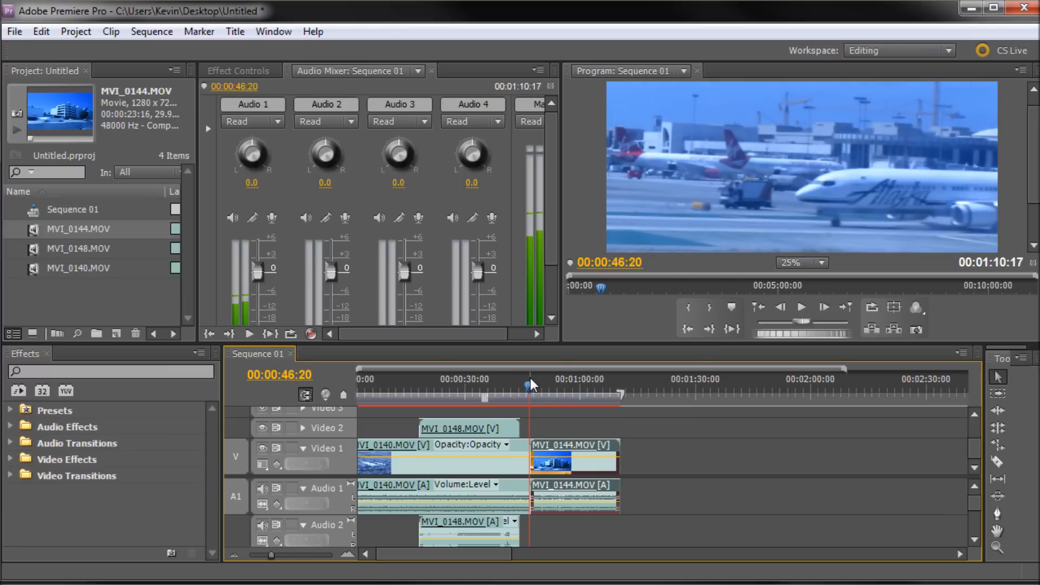
drag(616, 341, 610, 368)
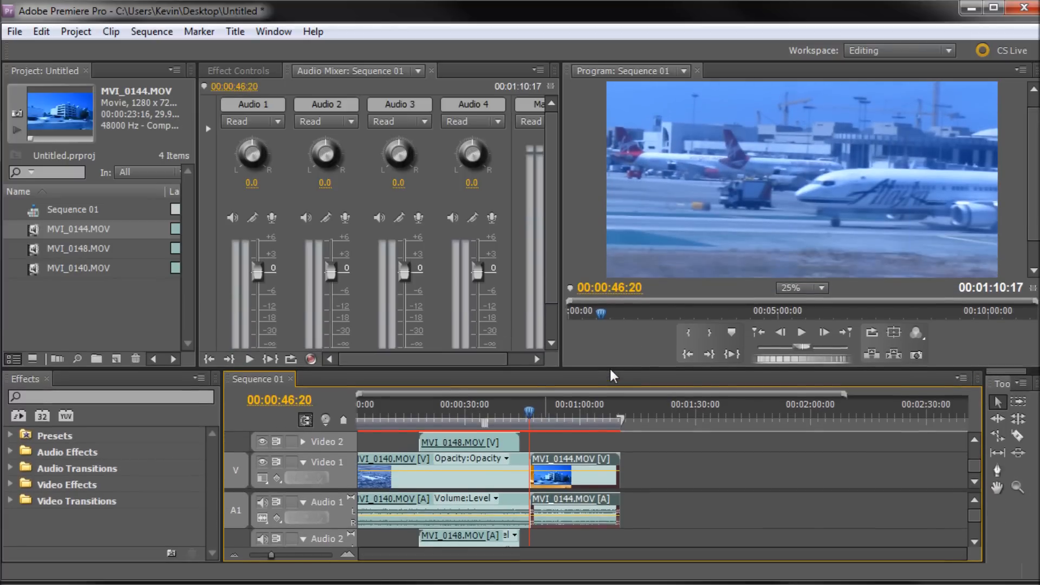
mouse_move(540, 415)
mouse_down()
mouse_move(530, 415)
mouse_move(552, 415)
mouse_move(530, 415)
mouse_up()
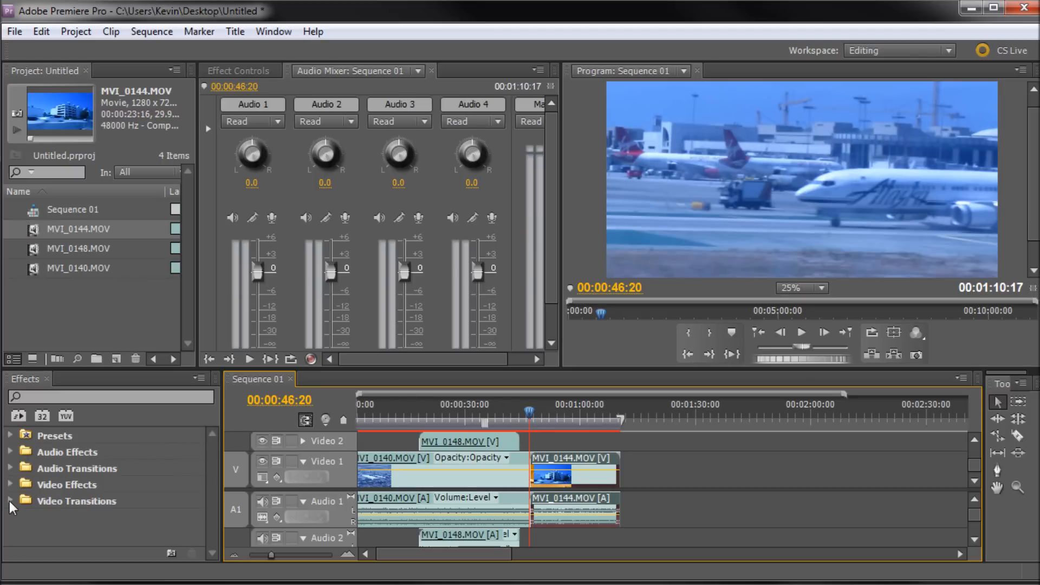
Apply a Cross Dissolve from Video Transitions to the cut between MVI_0140 and MVI_0144.
click(103, 503)
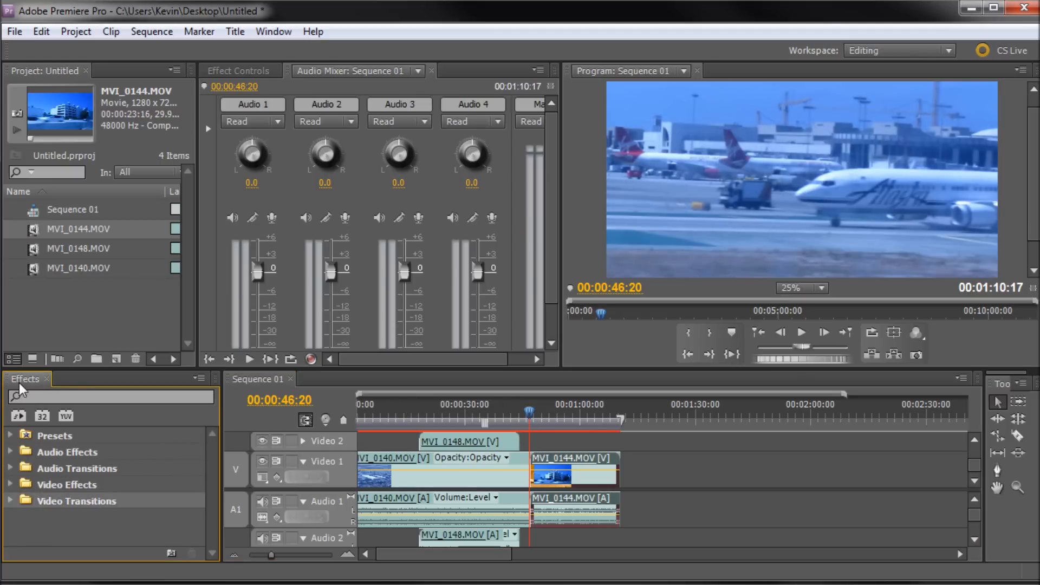
click(11, 499)
scroll(106, 489, down, 2)
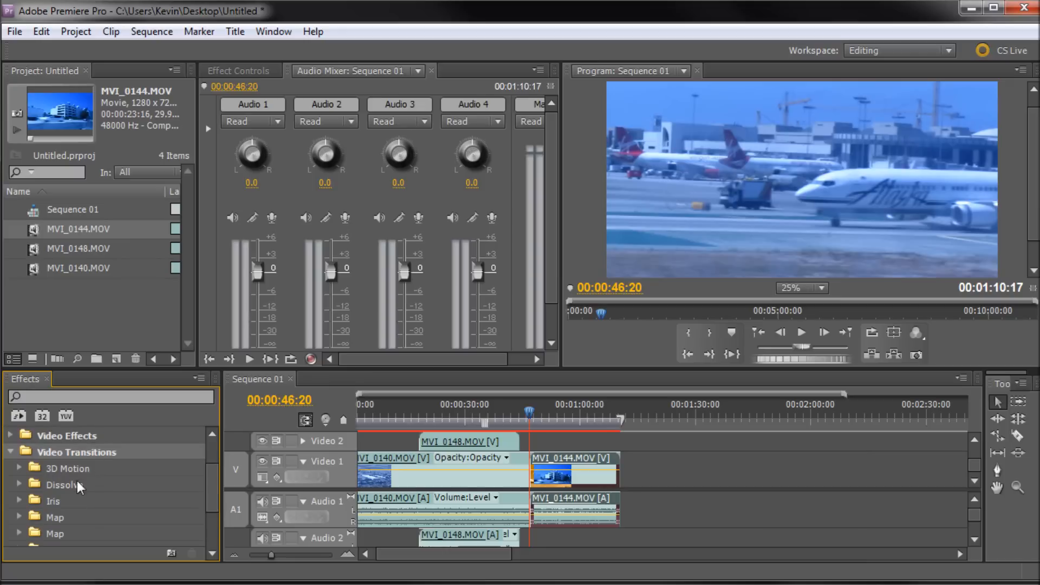
click(18, 483)
scroll(81, 489, down, 3)
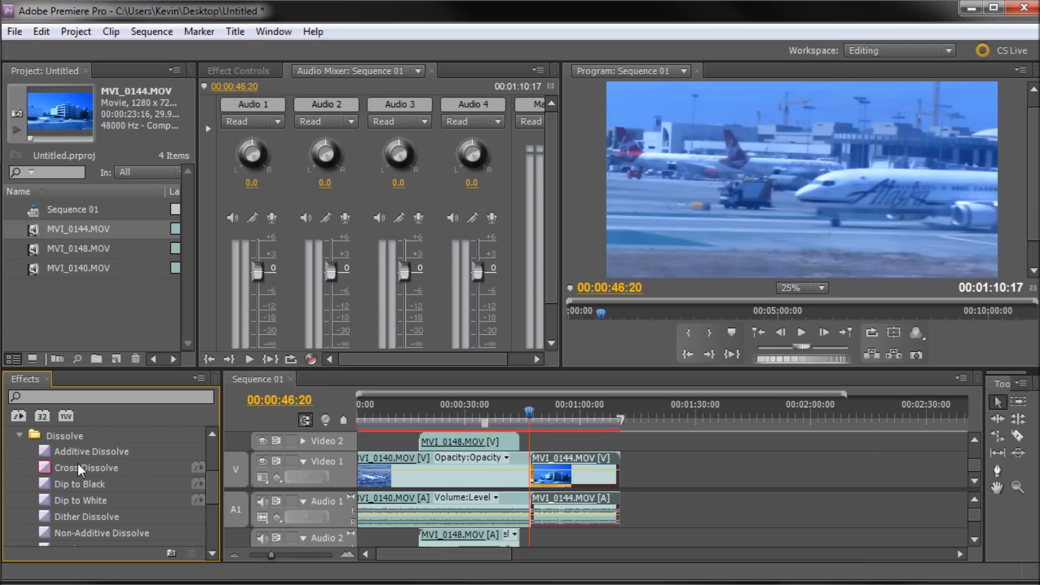
scroll(77, 463, down, 1)
drag(87, 450, 543, 471)
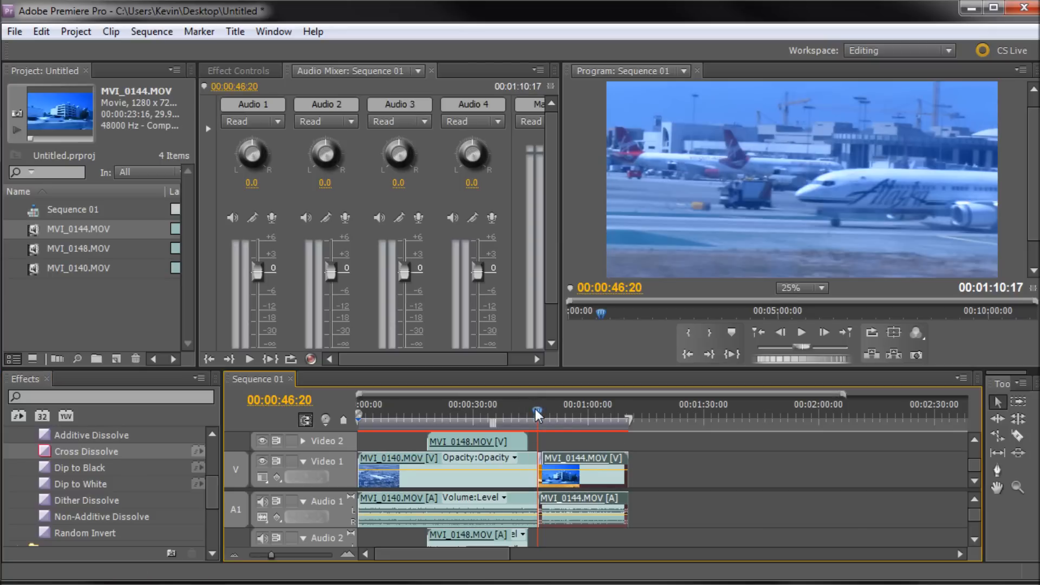
Scrub through the Cross Dissolve at MVI_0144's start, then delete that transition.
click(539, 415)
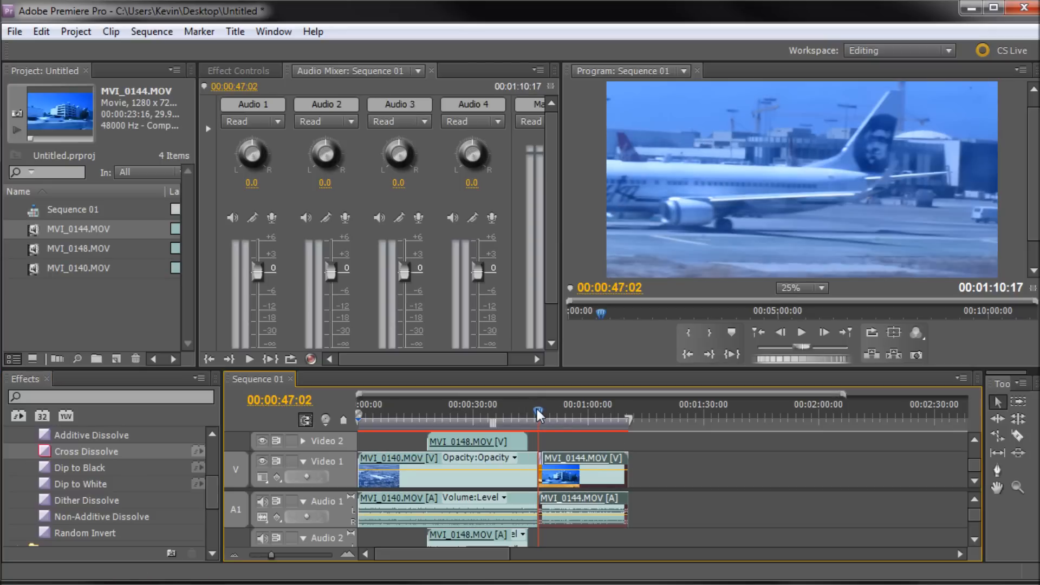
drag(537, 410, 541, 415)
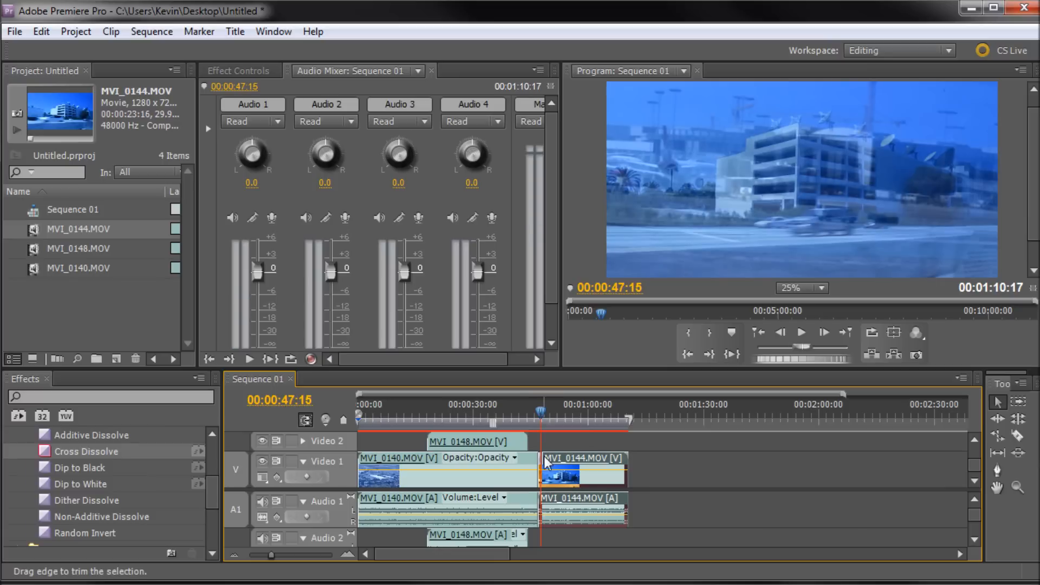
click(548, 413)
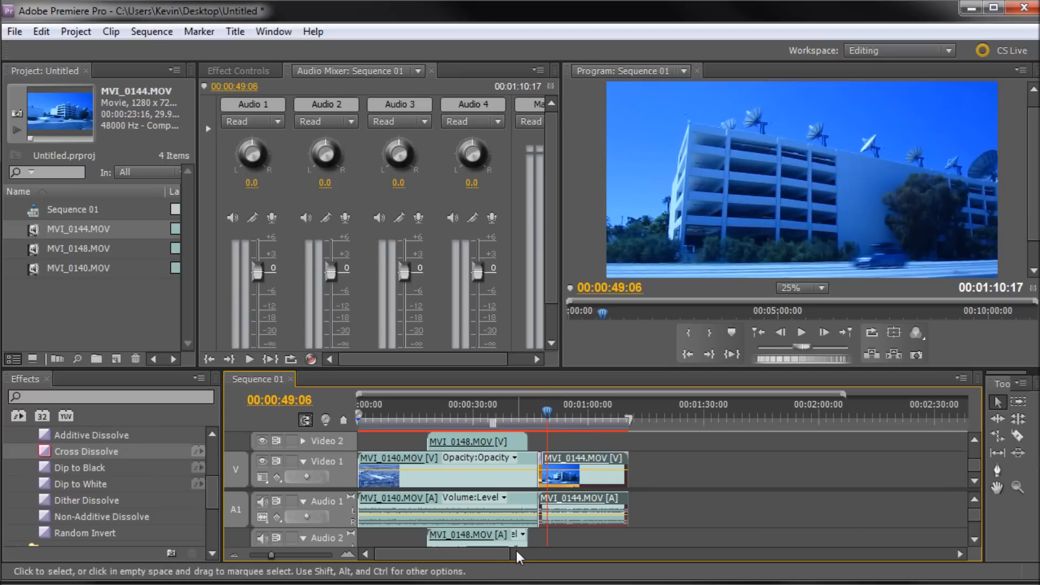
scroll(516, 480, up, 7)
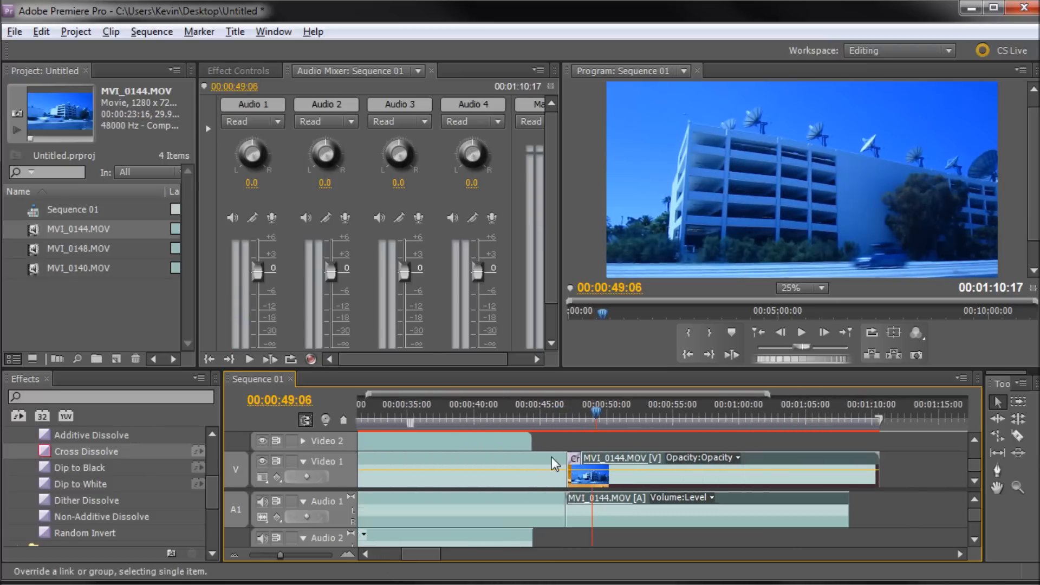
scroll(602, 458, up, 2)
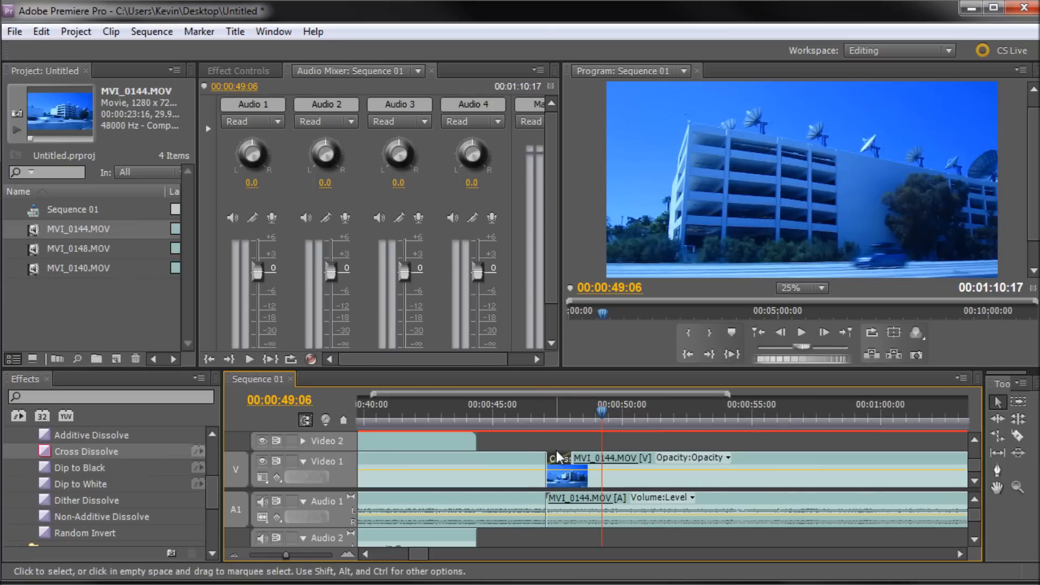
key(Delete)
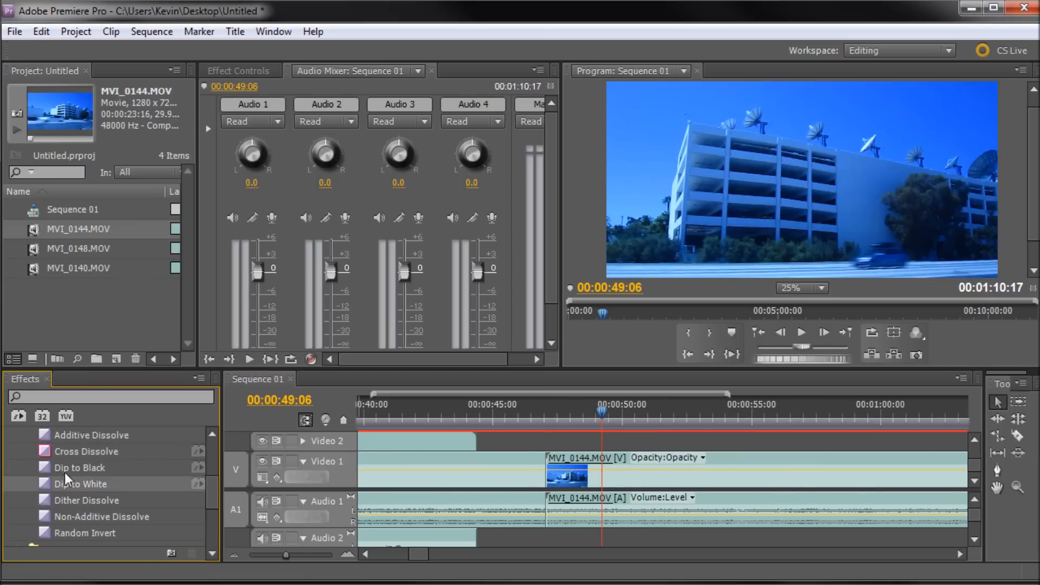
Apply a Dip to Black transition to the start of MVI_0144 on Video 1.
click(64, 473)
drag(81, 474, 558, 470)
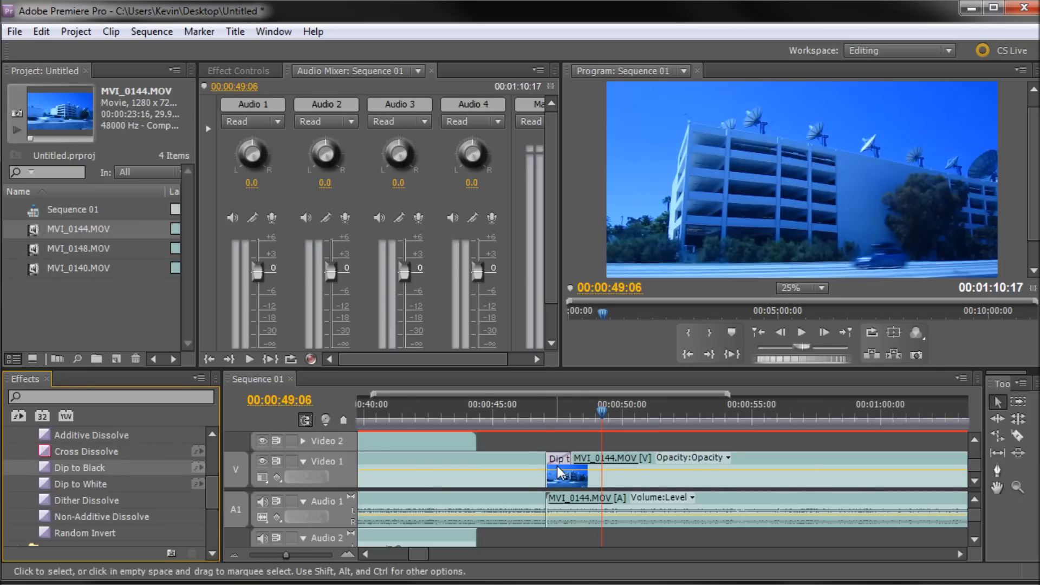
Apply Dip to Black to the end of MVI_0144 and lengthen it to about 8 seconds.
drag(605, 405, 570, 419)
drag(424, 553, 435, 553)
drag(135, 467, 513, 453)
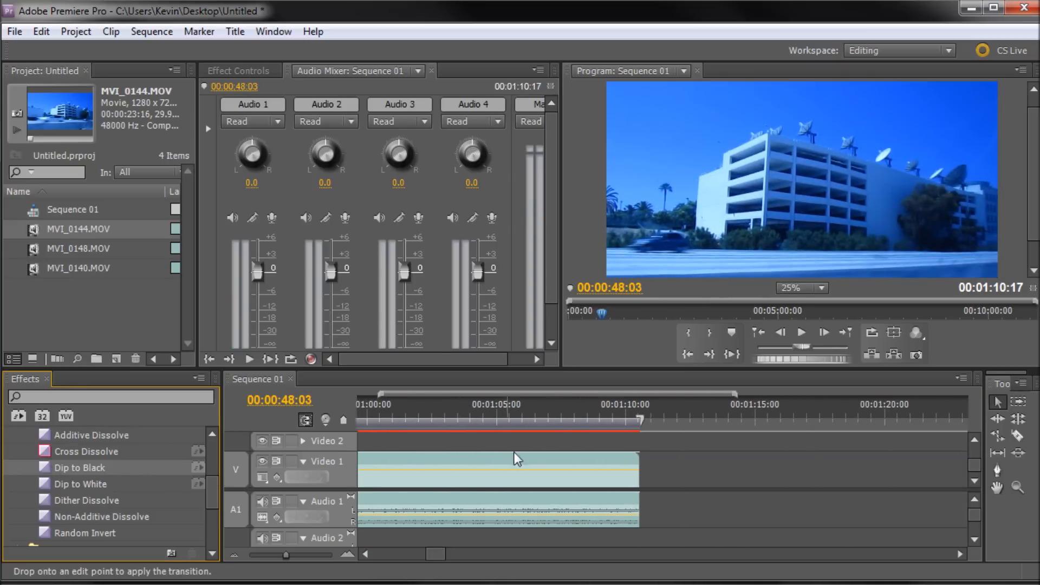
drag(615, 466, 629, 479)
mouse_move(611, 418)
mouse_down()
mouse_move(634, 418)
mouse_move(622, 419)
mouse_up()
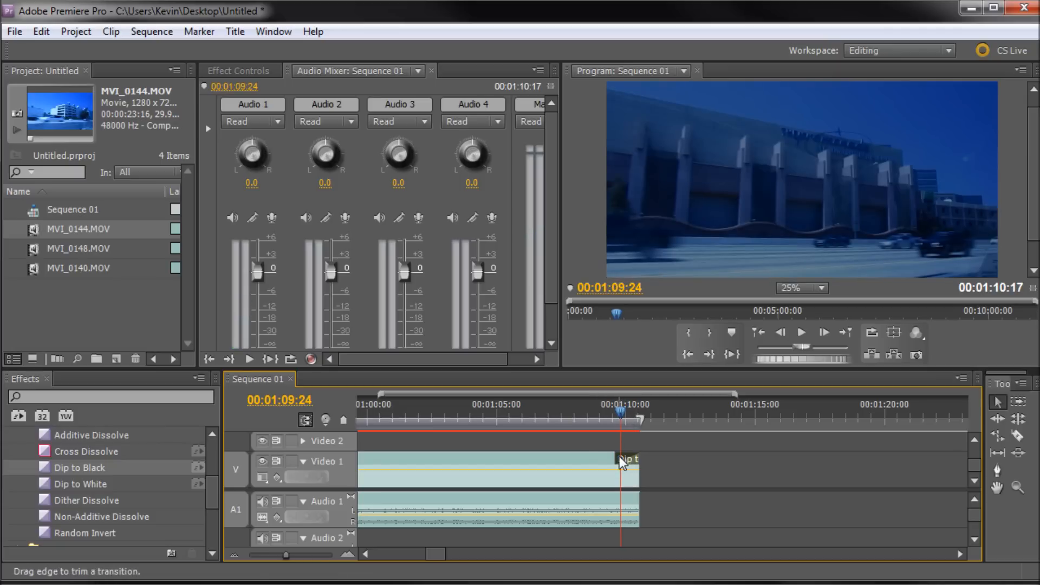
drag(607, 456, 433, 456)
Play back the end of the sequence to preview the closing Dip to Black.
click(447, 415)
drag(448, 415, 424, 412)
key(space)
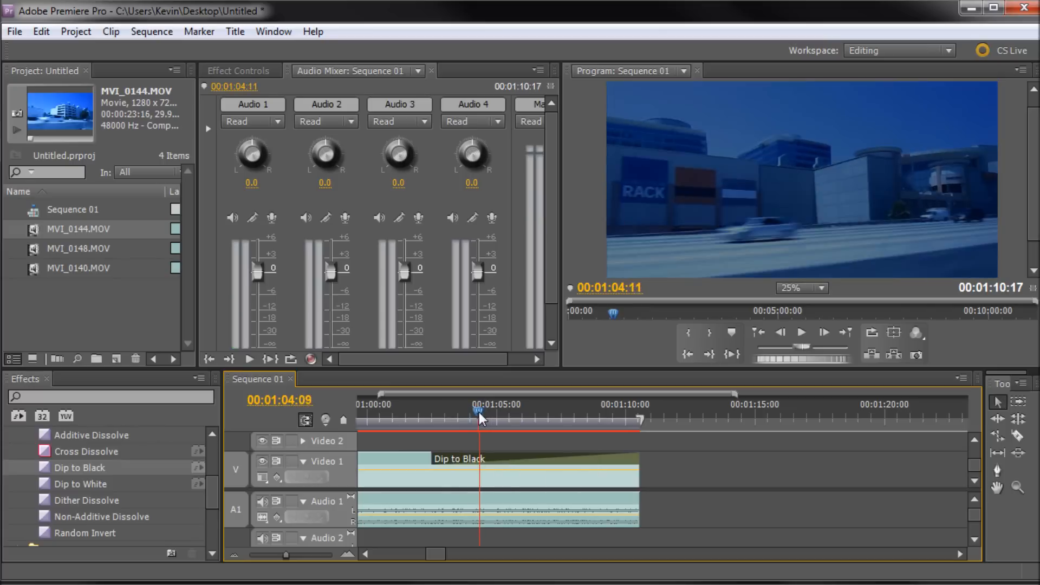
key(space)
key(space)
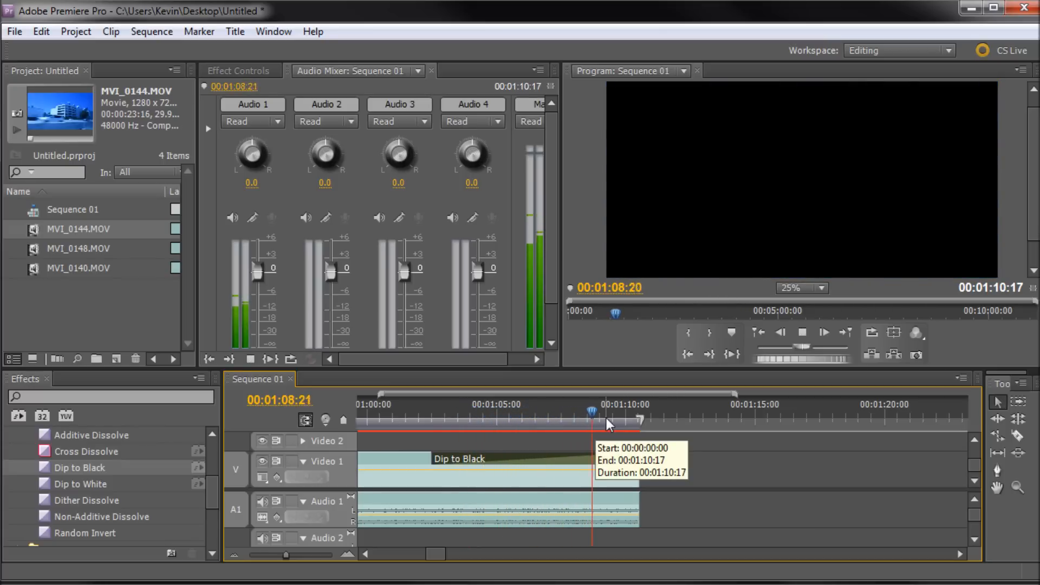
key(space)
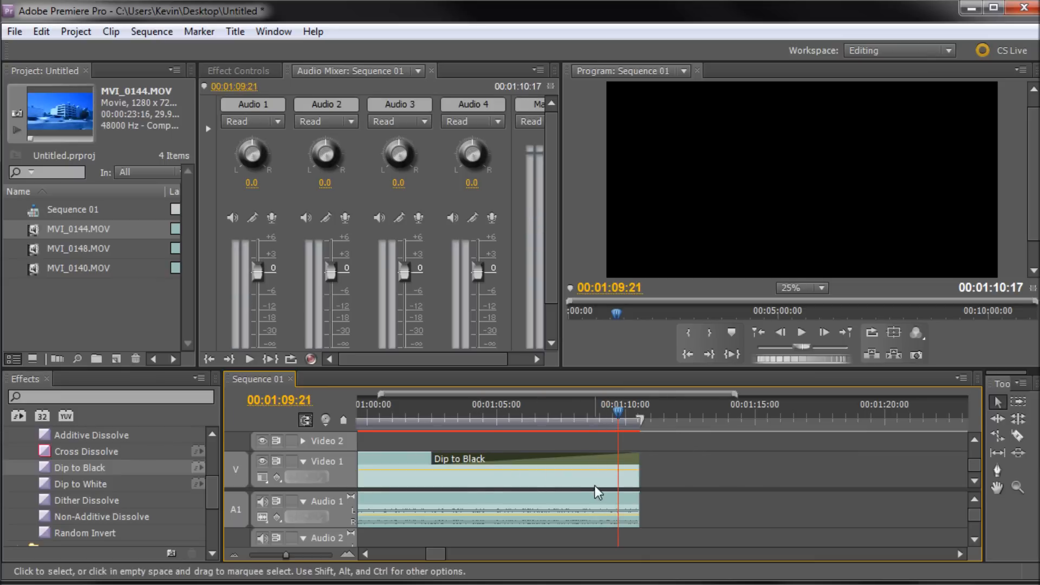
Collapse the Dissolve and Video Transitions folders in the effects list.
scroll(100, 457, down, 1)
scroll(87, 451, up, 3)
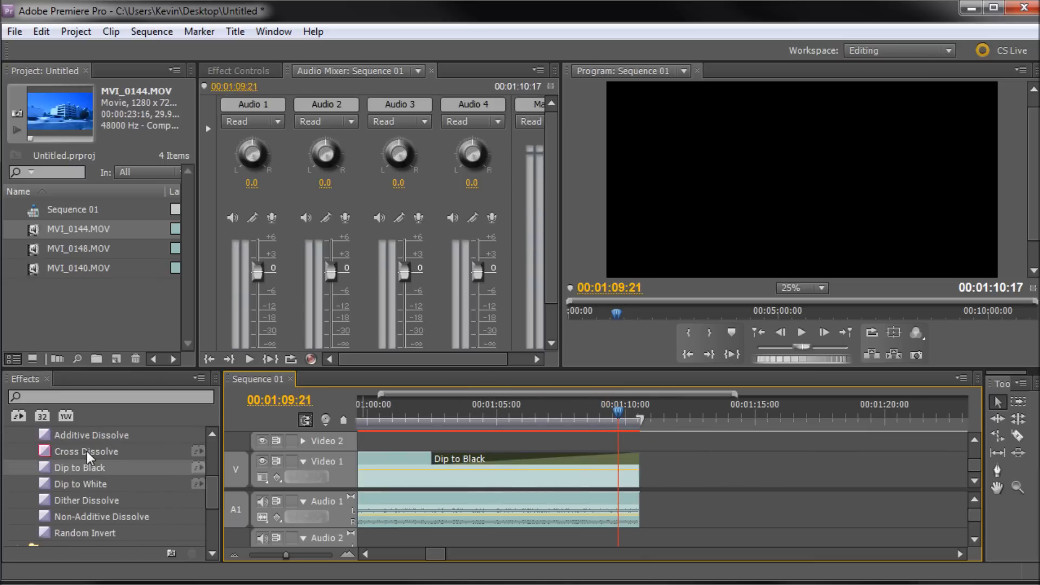
scroll(80, 451, down, 1)
click(16, 500)
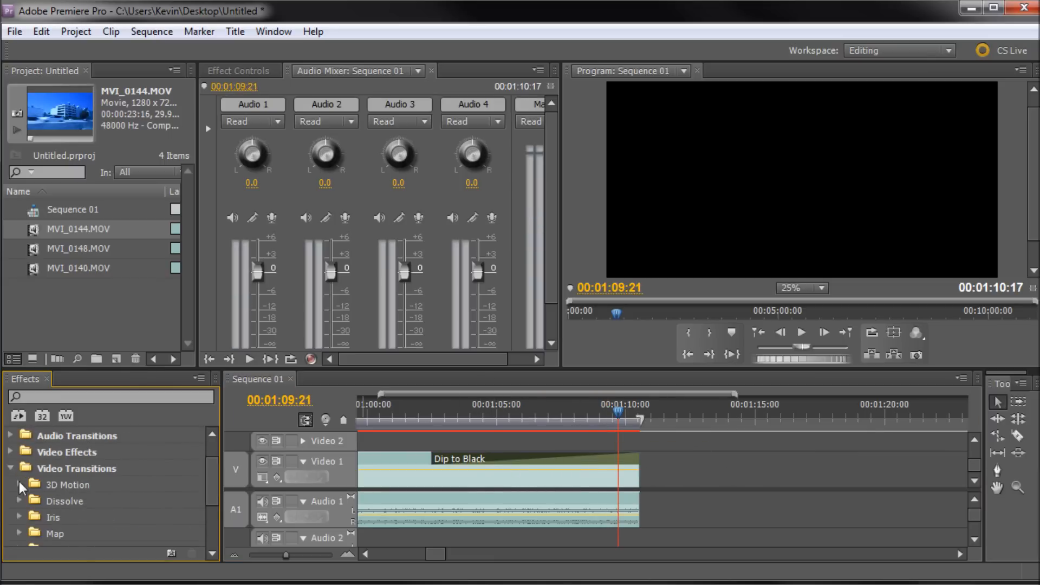
scroll(45, 458, down, 1)
scroll(74, 466, down, 5)
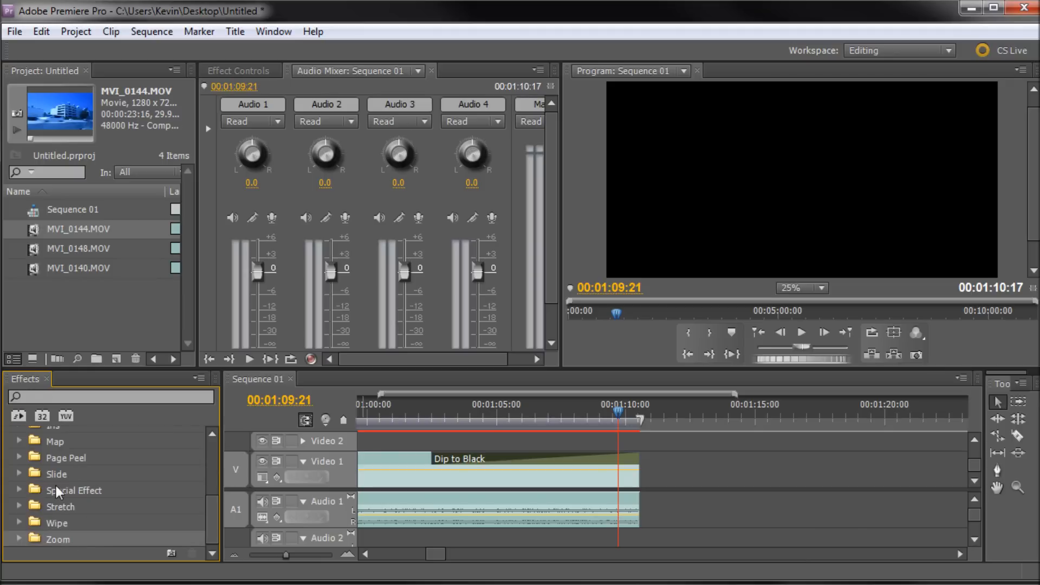
scroll(146, 486, up, 7)
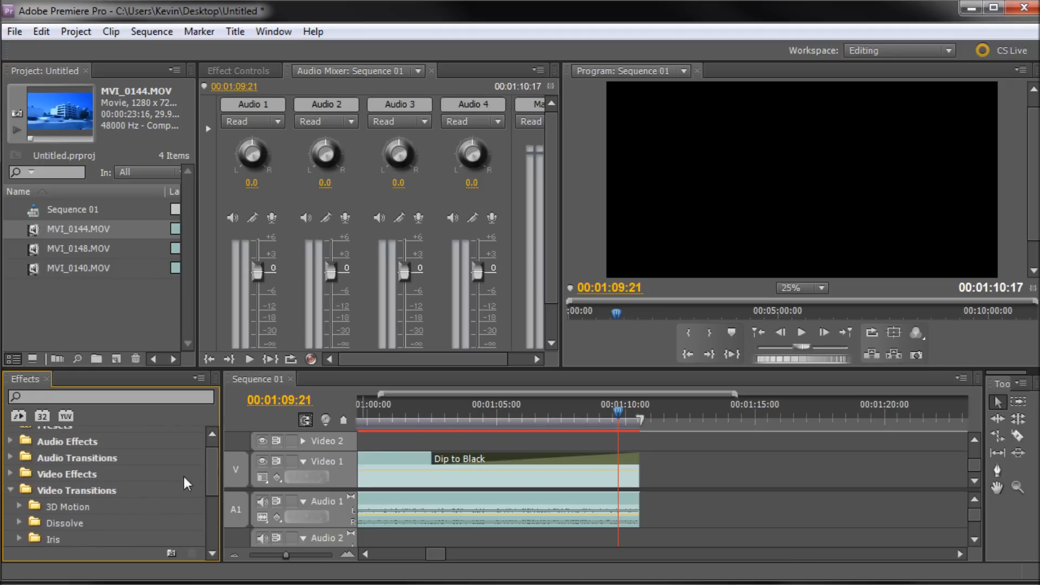
click(10, 490)
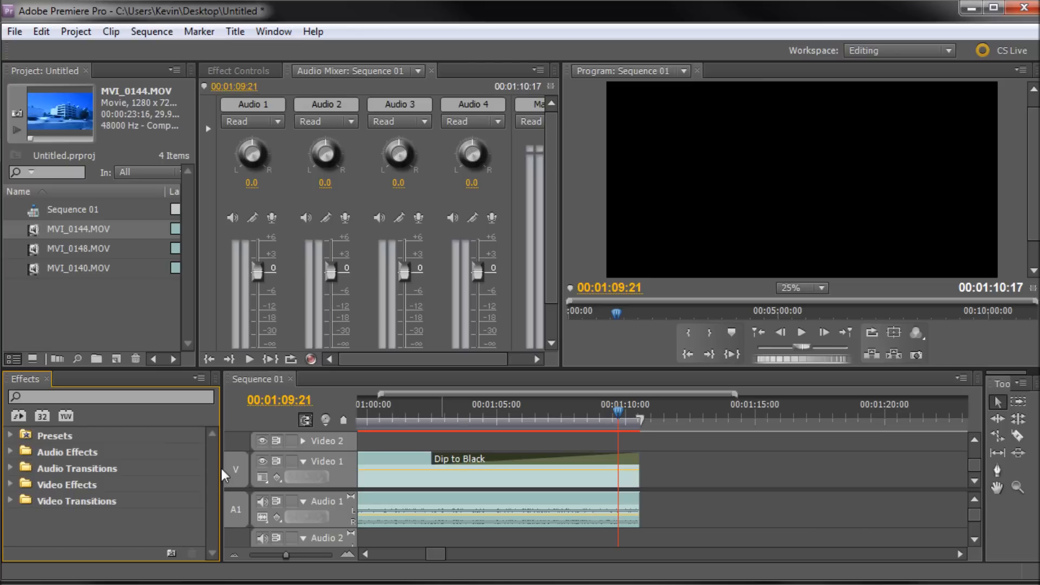
Scroll along the timeline to review the sequence from its start to MVI_0144's transitions.
drag(434, 553, 380, 551)
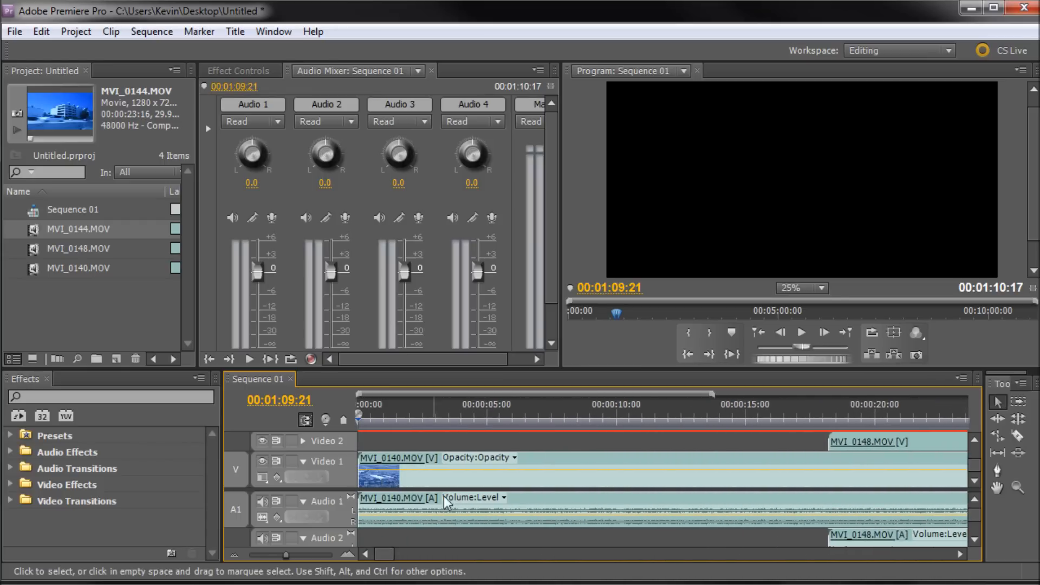
click(845, 448)
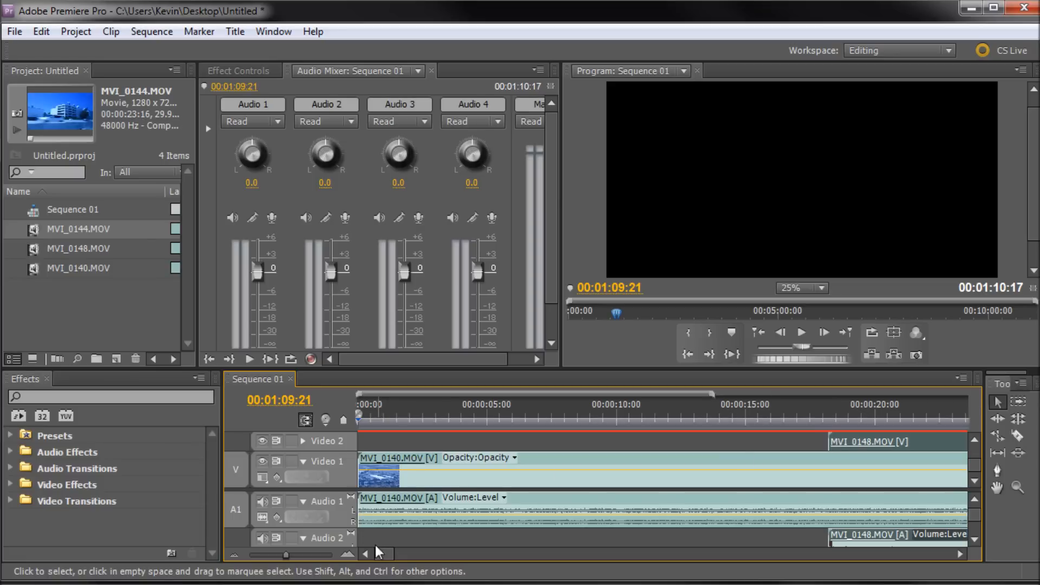
drag(382, 551, 419, 551)
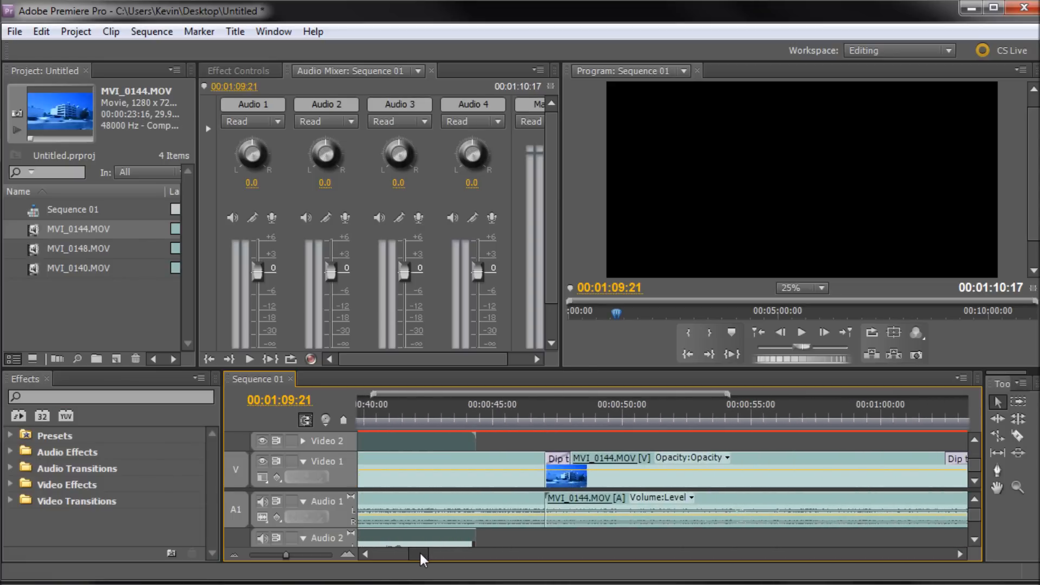